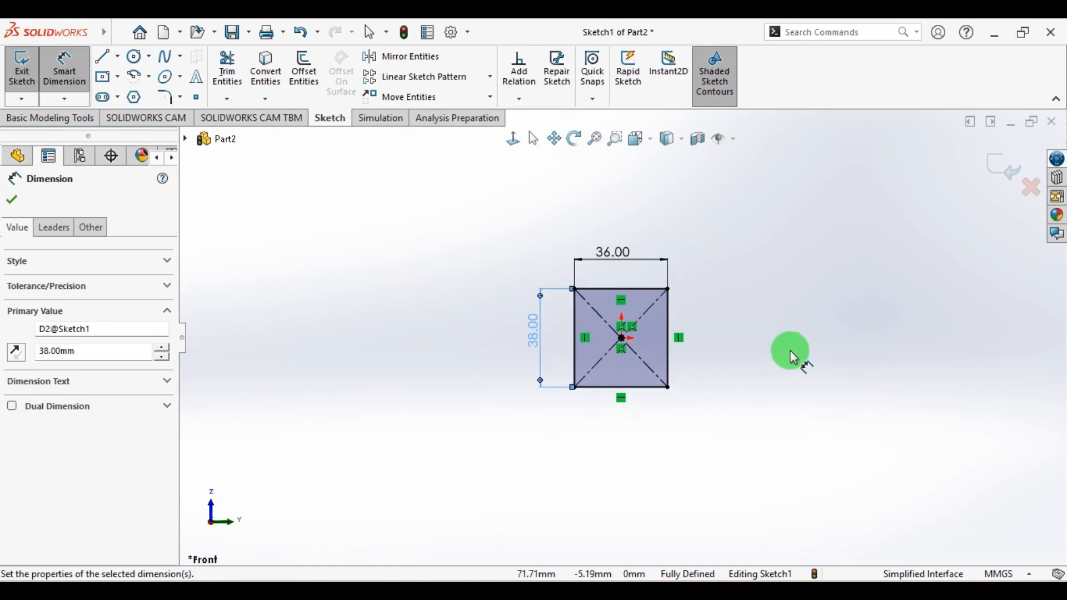
Step: Sketch a three-line projection about 9 mm wide and 19 mm tall on the rectangle's right edge, following the reference drawing
{"action": "scroll", "coordinate": [793, 354], "scroll_direction": "down", "scroll_amount": 3}
{"action": "left_click", "coordinate": [770, 590]}
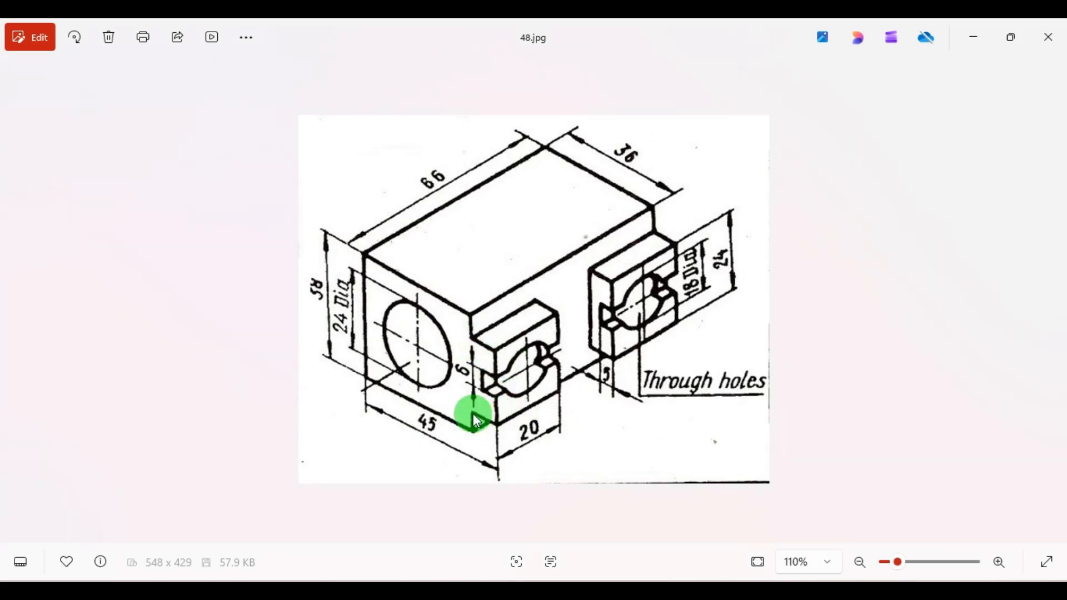
{"action": "left_click", "coordinate": [785, 592]}
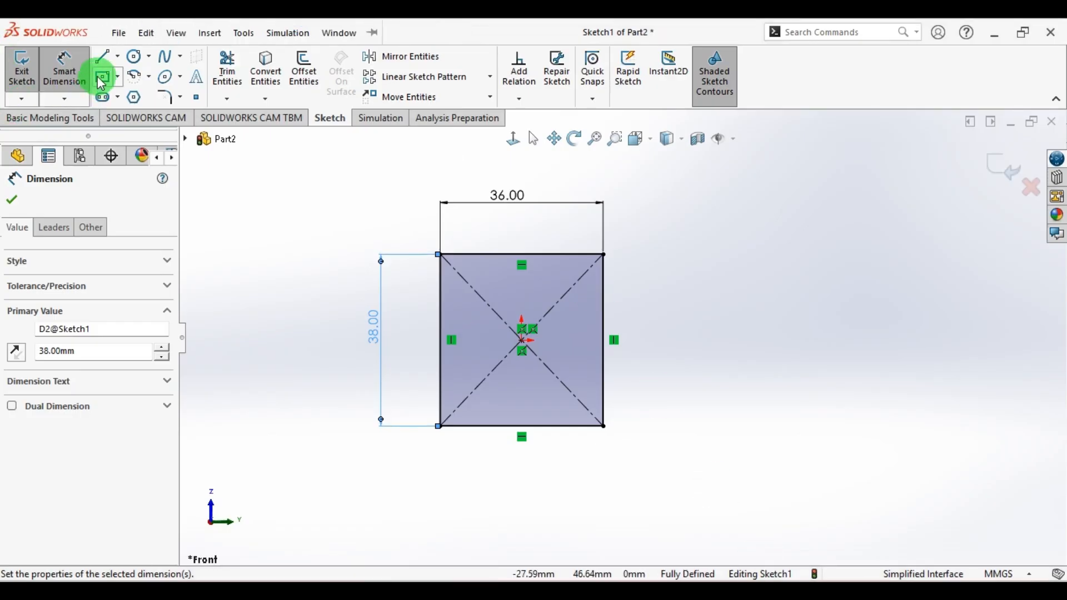
{"action": "left_click", "coordinate": [103, 56]}
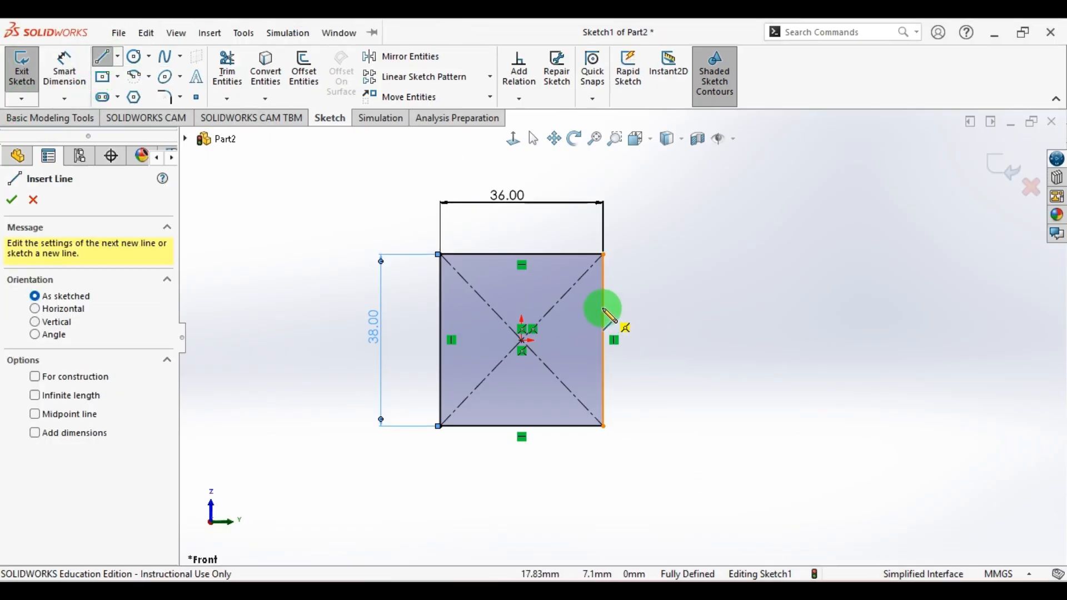
{"action": "left_click", "coordinate": [605, 309]}
{"action": "left_click", "coordinate": [644, 308]}
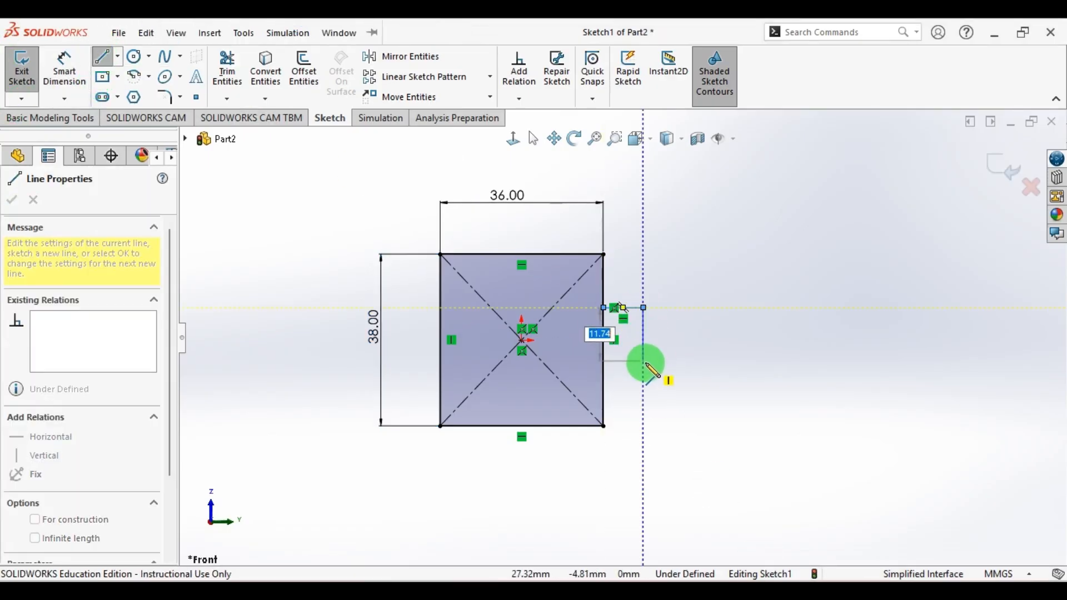
{"action": "left_click", "coordinate": [644, 392]}
{"action": "left_click", "coordinate": [605, 392]}
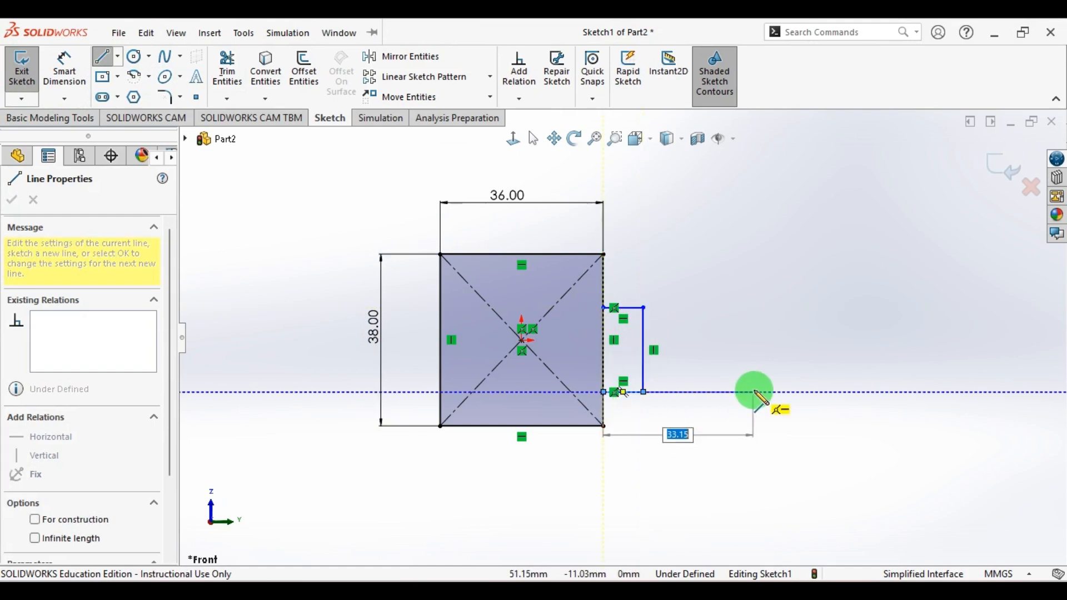
{"action": "key", "text": "Escape"}
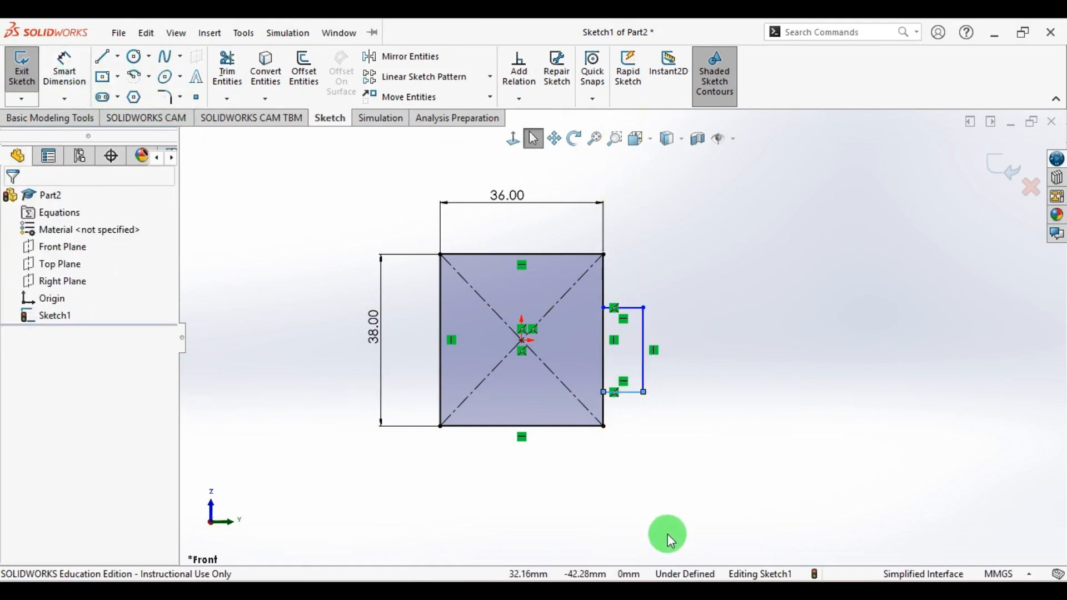
Step: Check the projection height in the reference drawing and dimension its outer vertical line at 24 mm
{"action": "left_click", "coordinate": [746, 591]}
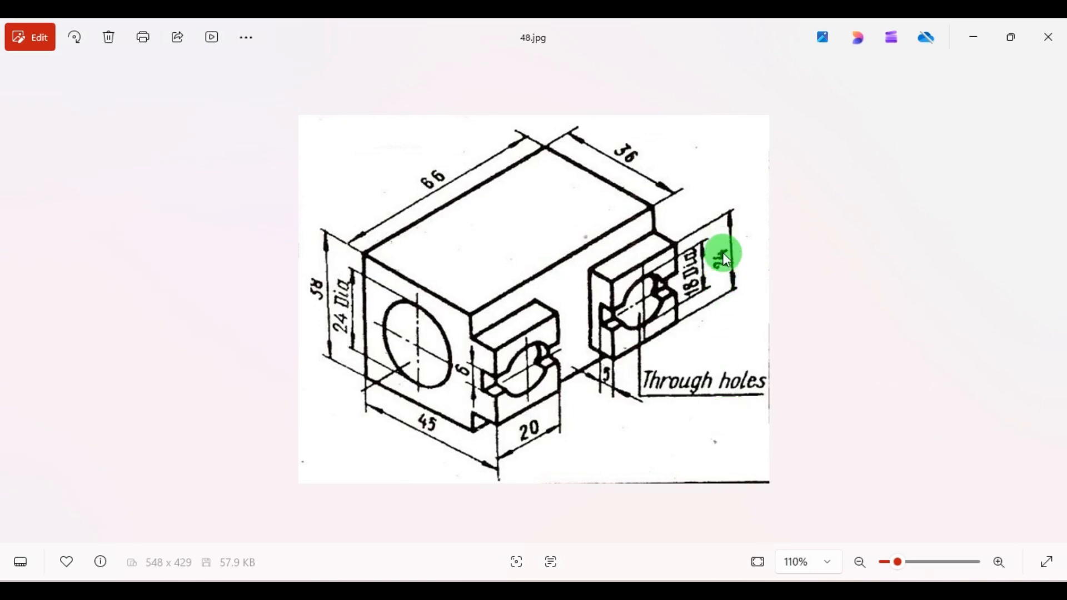
{"action": "left_click", "coordinate": [746, 591]}
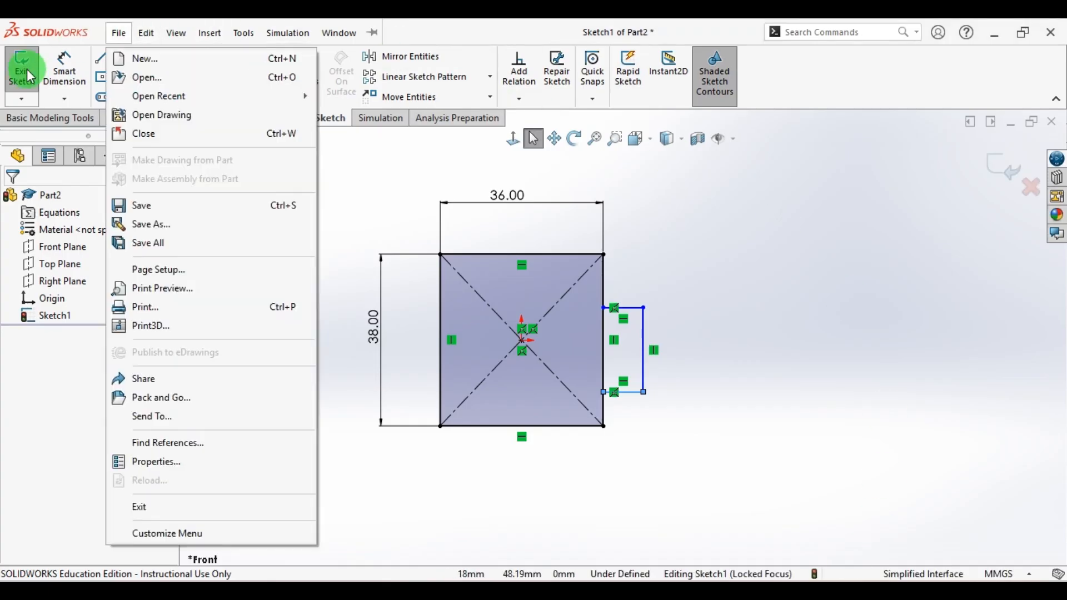
{"action": "left_click", "coordinate": [80, 68]}
{"action": "scroll", "coordinate": [679, 289], "scroll_direction": "down", "scroll_amount": 2}
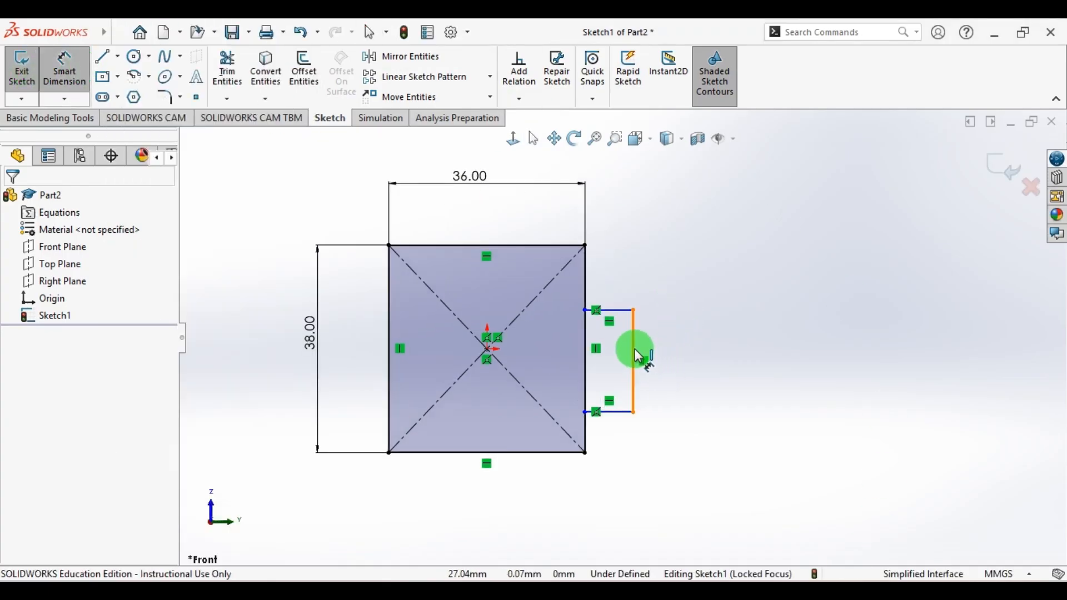
{"action": "left_click", "coordinate": [639, 356]}
{"action": "left_click", "coordinate": [692, 350]}
{"action": "type", "text": "24"}
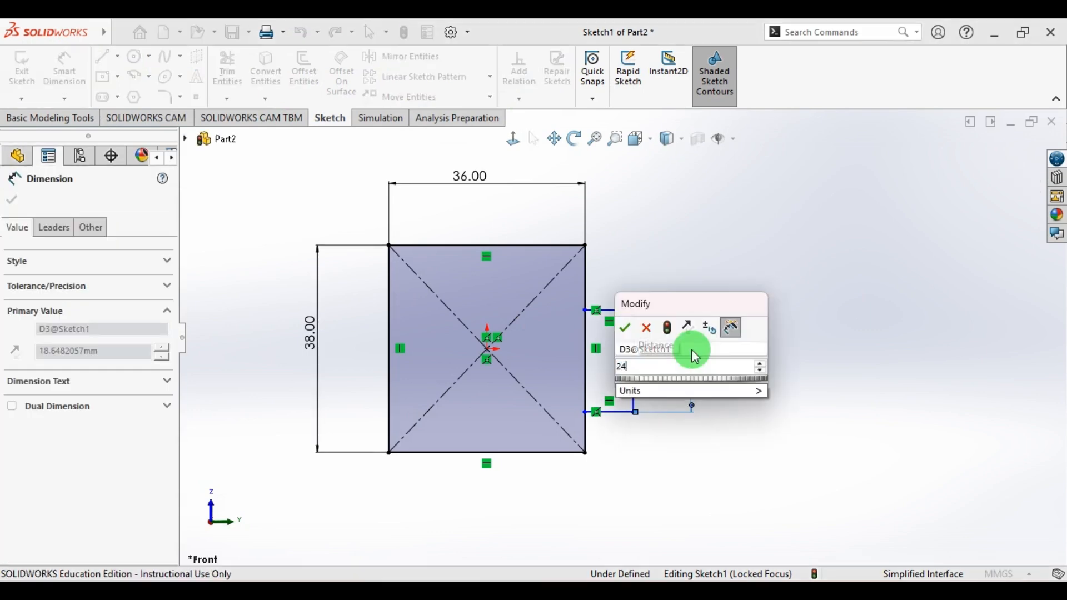
{"action": "key", "text": "Return"}
Step: Dimension the vertical distance from the origin to the projection's upper edge at 12 mm
{"action": "left_click", "coordinate": [487, 351]}
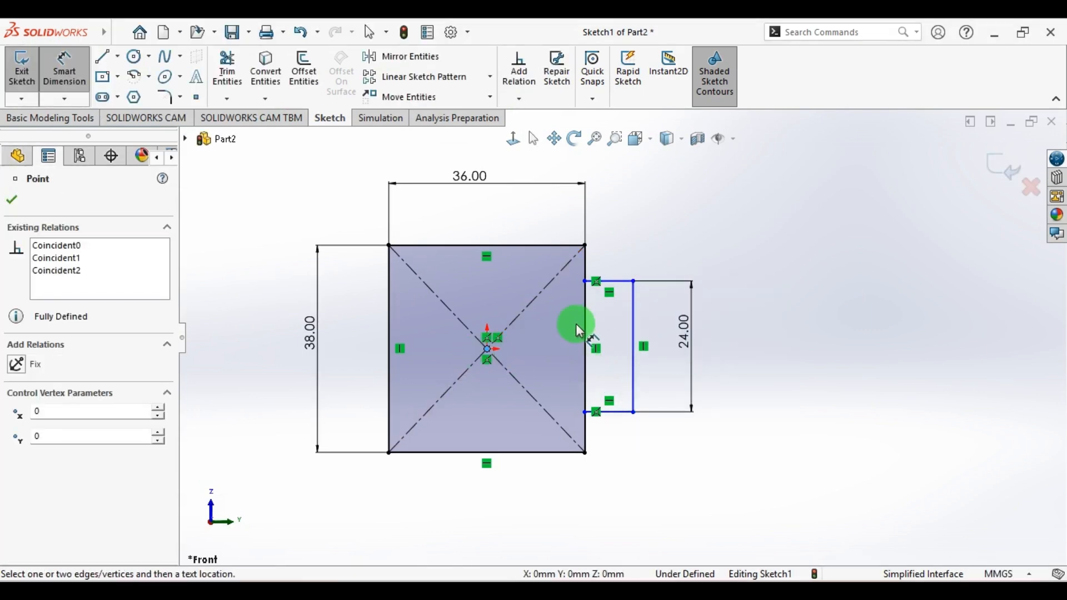
{"action": "left_click", "coordinate": [616, 282]}
{"action": "left_click", "coordinate": [660, 315]}
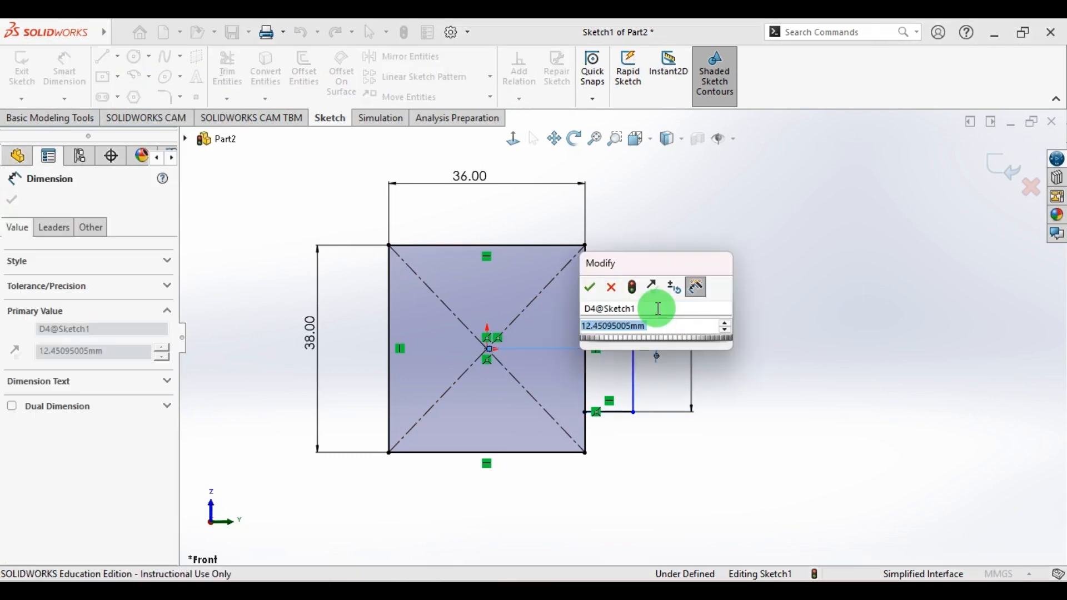
{"action": "type", "text": "12"}
{"action": "key", "text": "Return"}
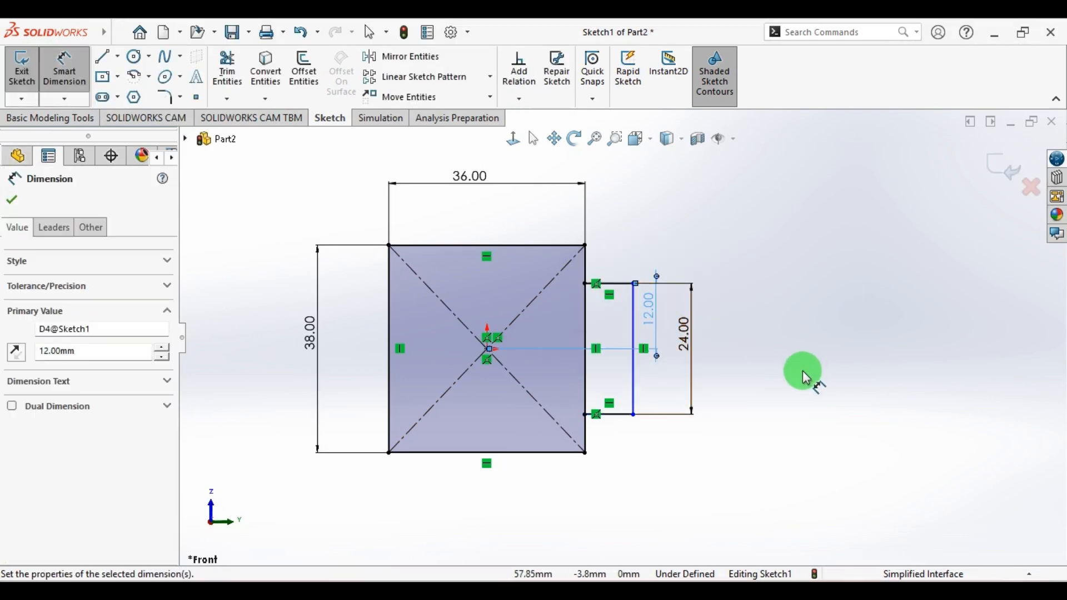
Step: Dimension the overall width from the rectangle's left edge to the projection's outer edge at 45 mm, as in the reference drawing
{"action": "left_click", "coordinate": [656, 590]}
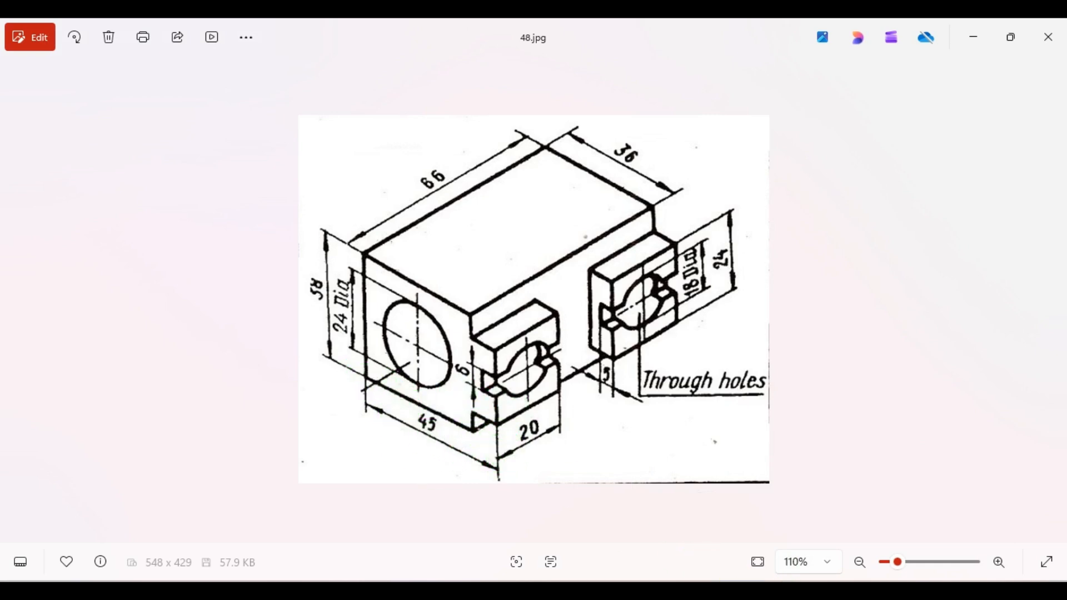
{"action": "left_click", "coordinate": [628, 591]}
{"action": "left_click", "coordinate": [390, 431]}
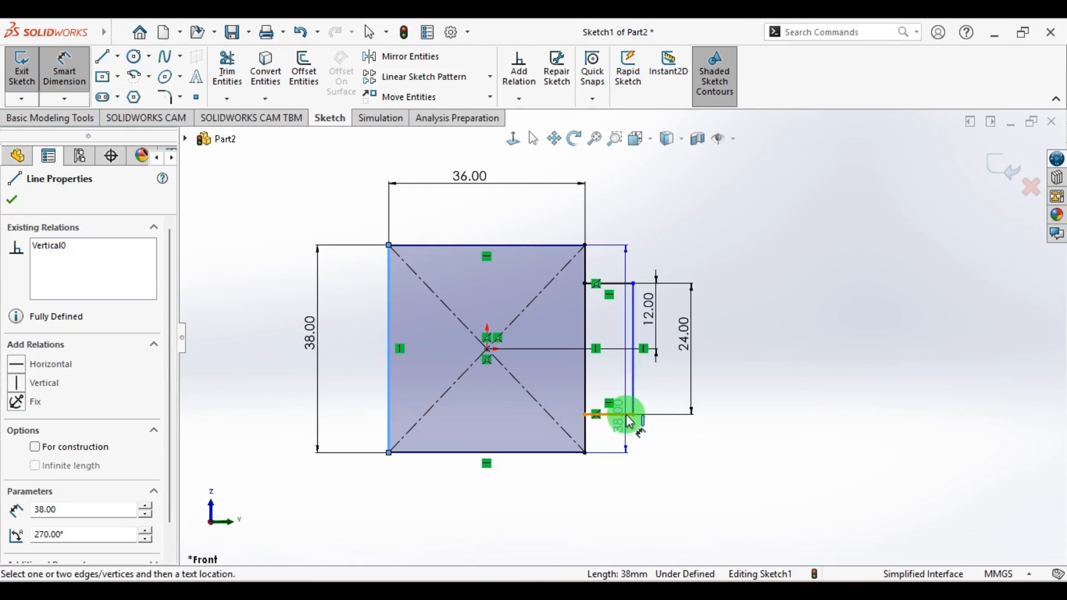
{"action": "left_click", "coordinate": [634, 395]}
{"action": "left_click", "coordinate": [537, 505]}
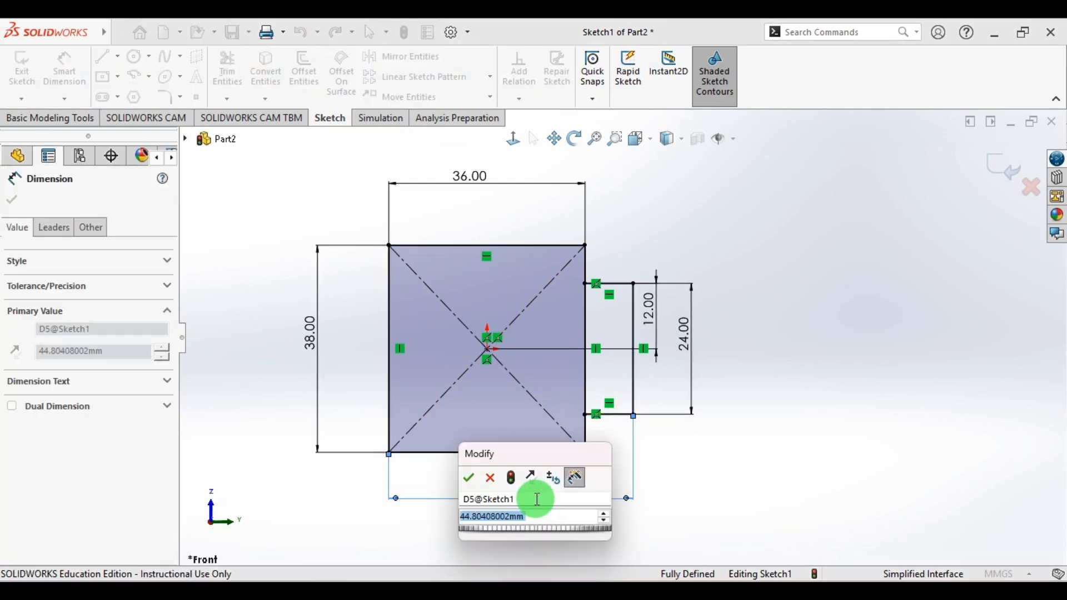
{"action": "type", "text": "45"}
{"action": "key", "text": "Return"}
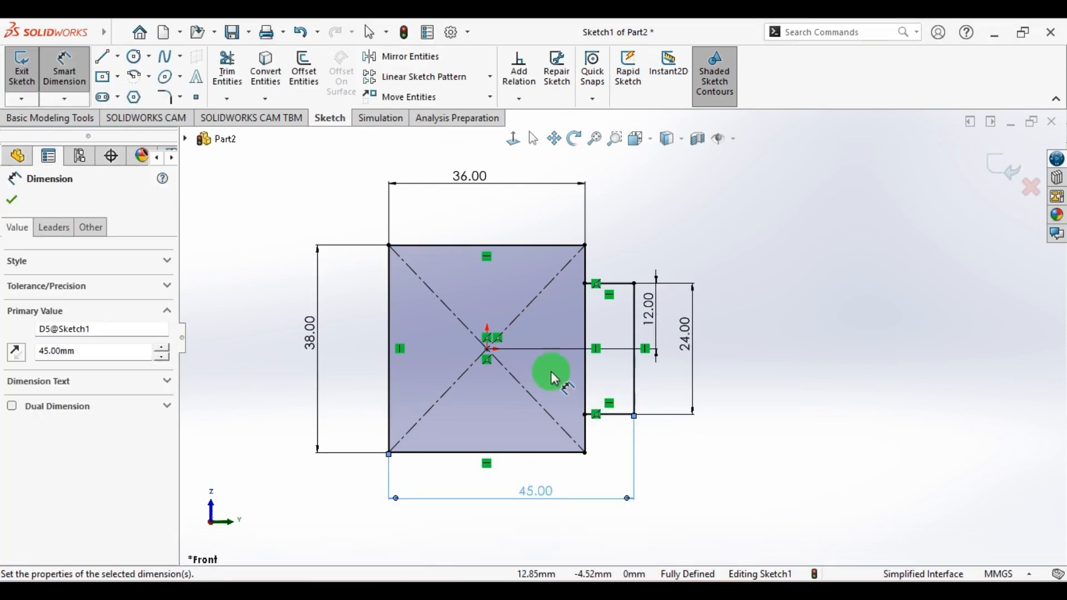
Step: Examine the reference drawing for the shape and size of the slot in the side projection
{"action": "scroll", "coordinate": [681, 368], "scroll_direction": "down", "scroll_amount": 1}
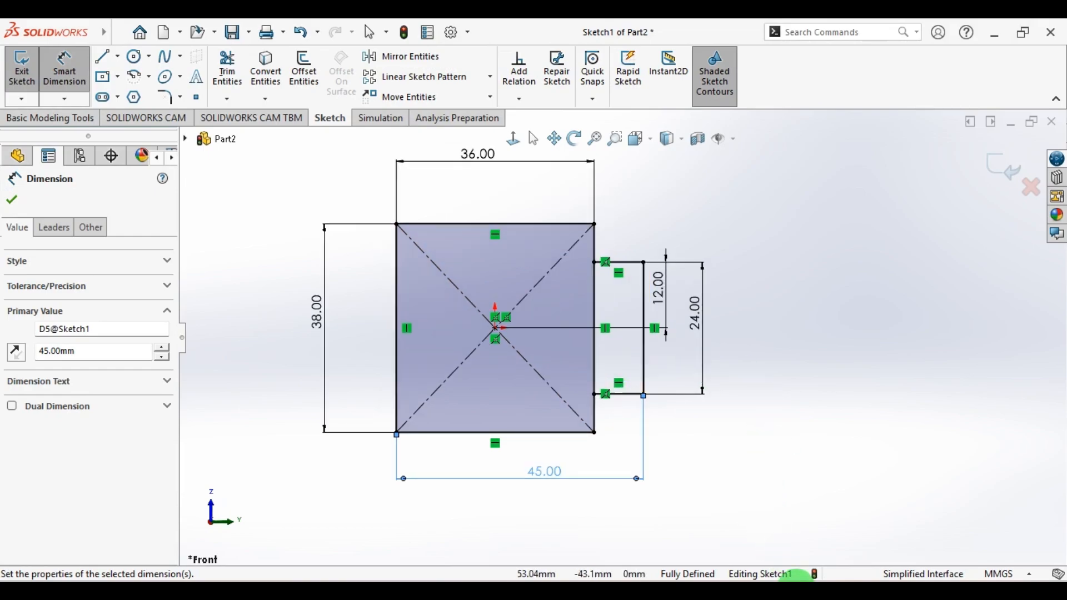
{"action": "mouse_move", "coordinate": [801, 597]}
{"action": "left_click", "coordinate": [730, 519]}
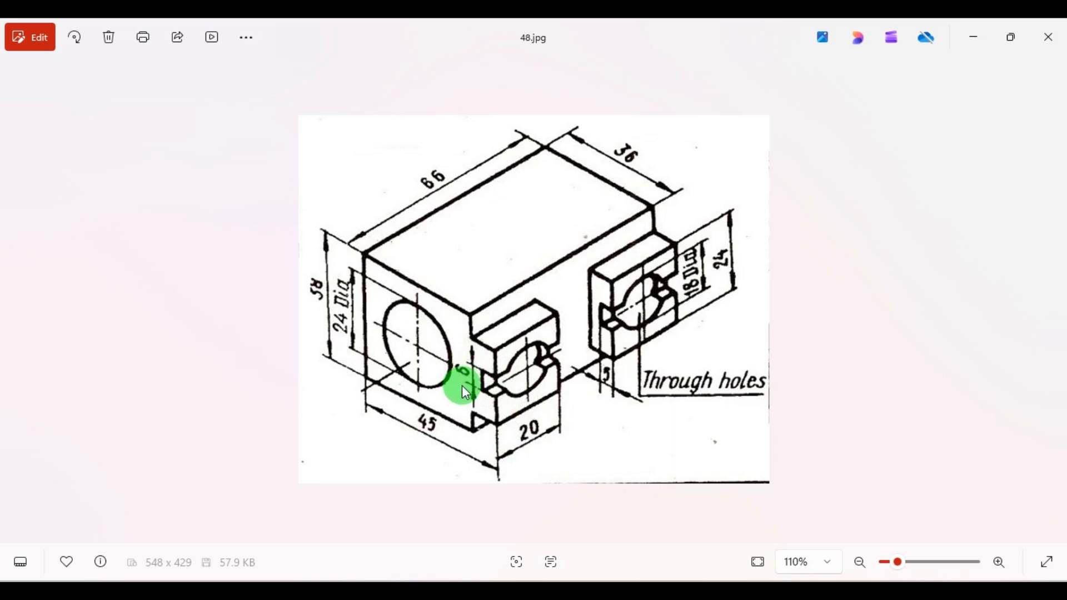
{"action": "left_click", "coordinate": [784, 594]}
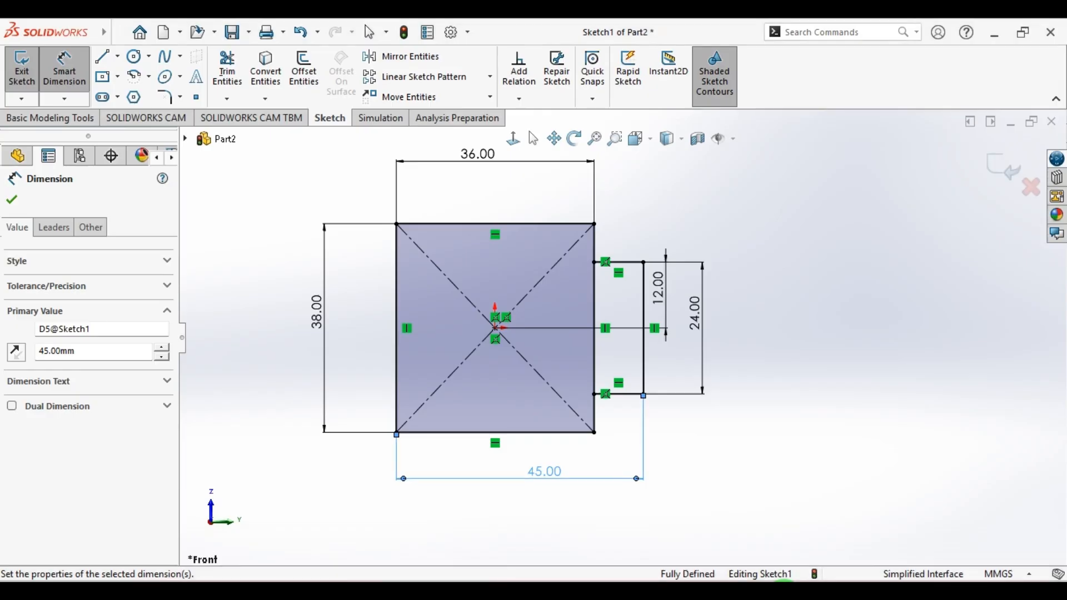
{"action": "left_click", "coordinate": [784, 581]}
{"action": "left_click", "coordinate": [783, 595]}
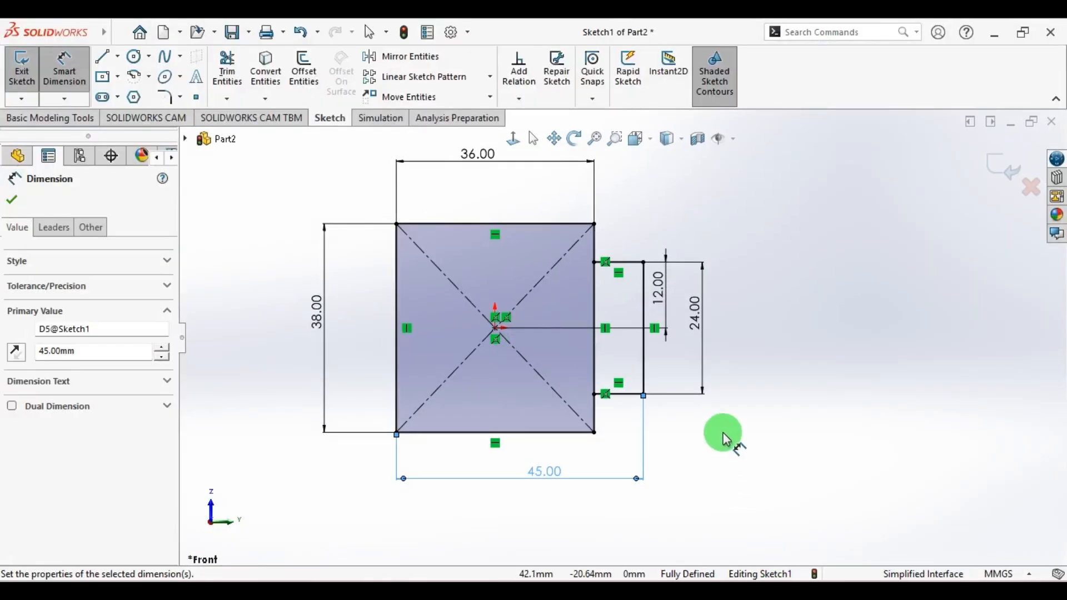
{"action": "scroll", "coordinate": [516, 361], "scroll_direction": "up", "scroll_amount": 3}
{"action": "scroll", "coordinate": [516, 361], "scroll_direction": "down", "scroll_amount": 3}
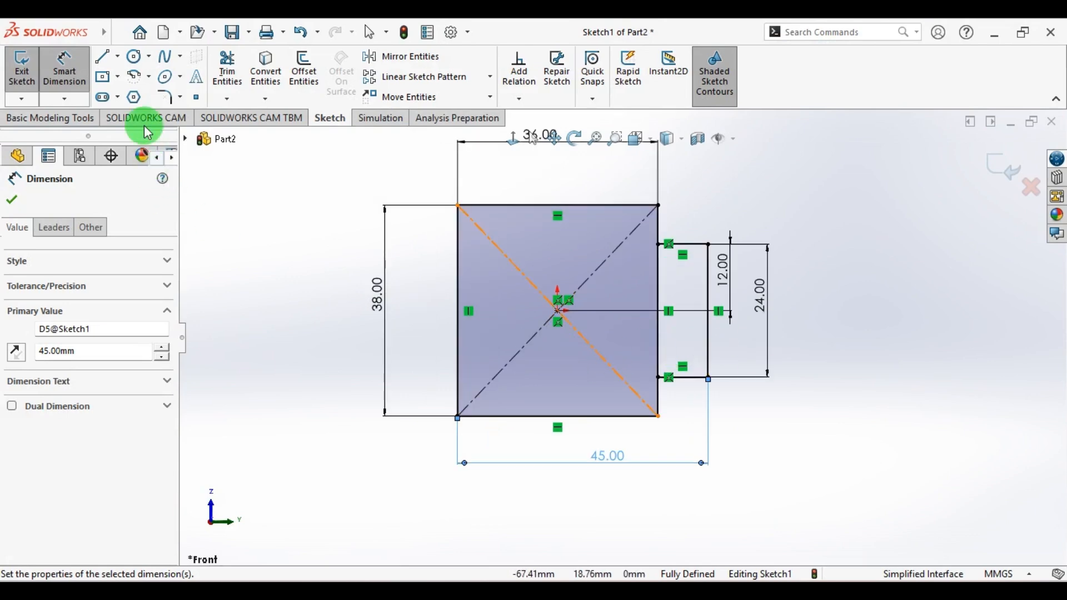
Step: Sketch a three-line slot about 5.6 mm deep and 12.8 mm tall inward from the projection's outer edge
{"action": "left_click", "coordinate": [102, 57]}
{"action": "scroll", "coordinate": [747, 301], "scroll_direction": "down", "scroll_amount": 2}
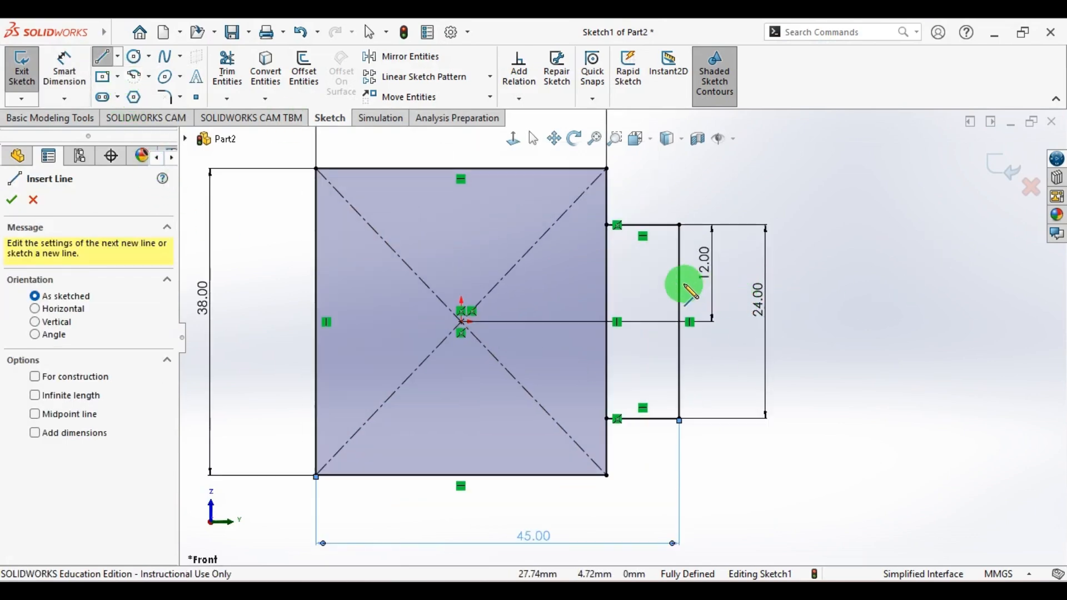
{"action": "left_click", "coordinate": [679, 280]}
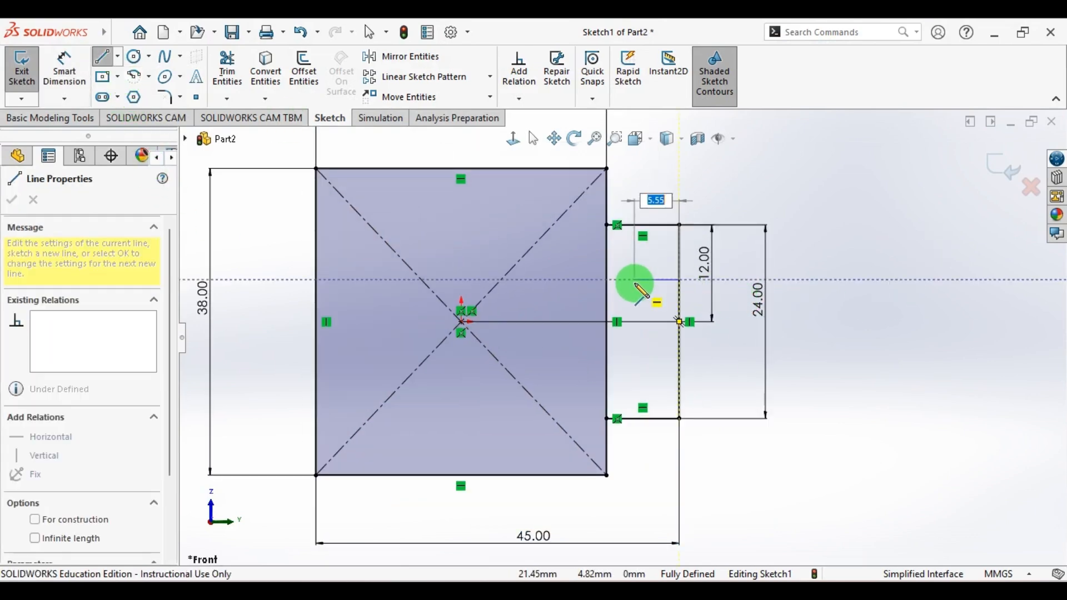
{"action": "left_click", "coordinate": [635, 280]}
{"action": "left_click", "coordinate": [634, 383]}
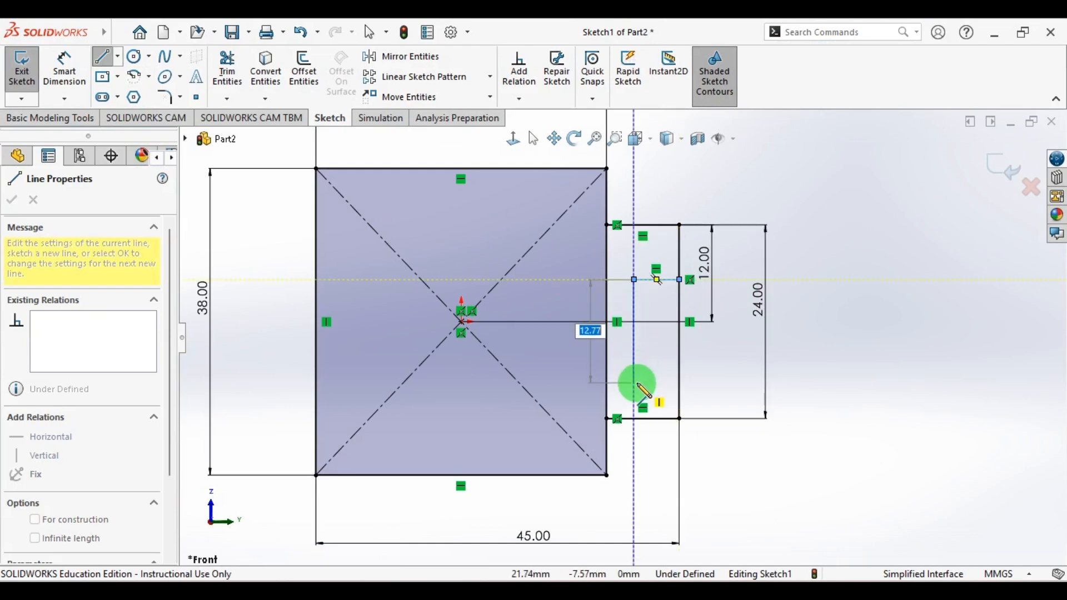
{"action": "left_click", "coordinate": [680, 383]}
{"action": "key", "text": "Escape"}
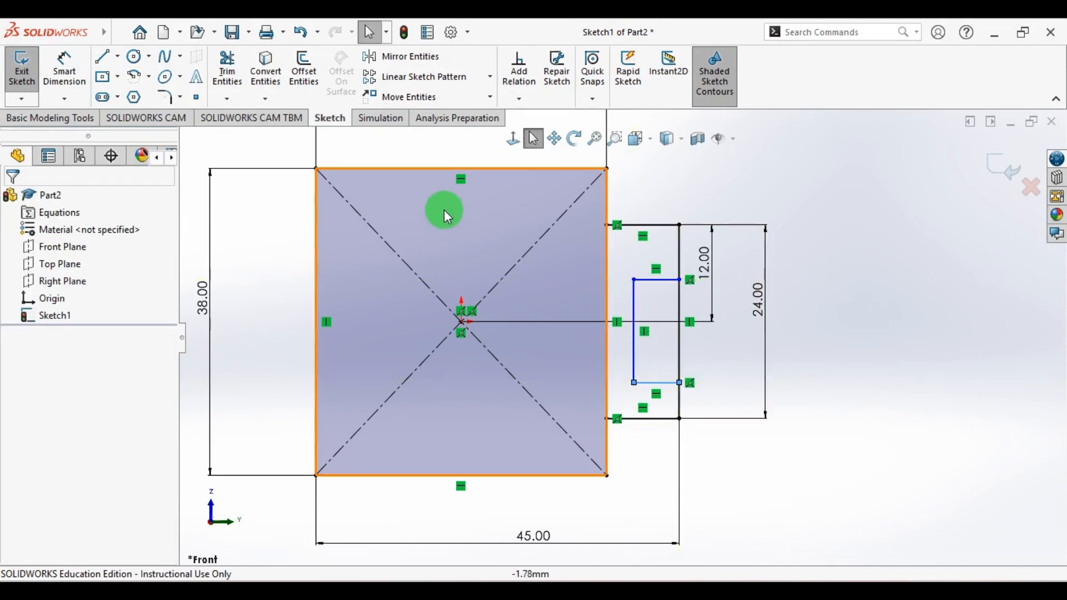
Step: Dimension the vertical distance from the origin to the slot's upper edge at 3 mm
{"action": "left_click", "coordinate": [83, 68]}
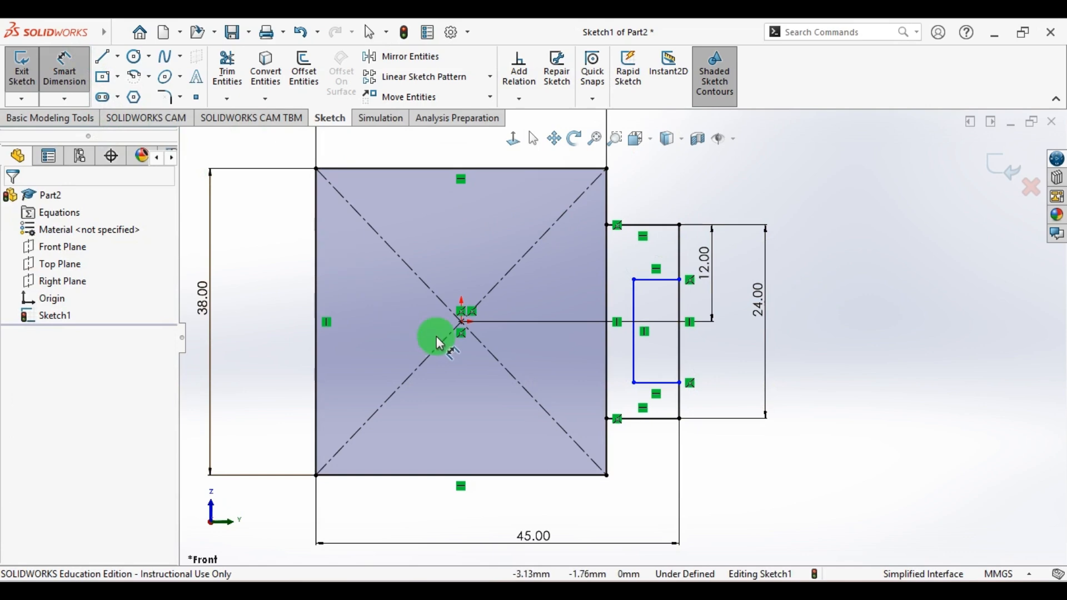
{"action": "left_click", "coordinate": [461, 322]}
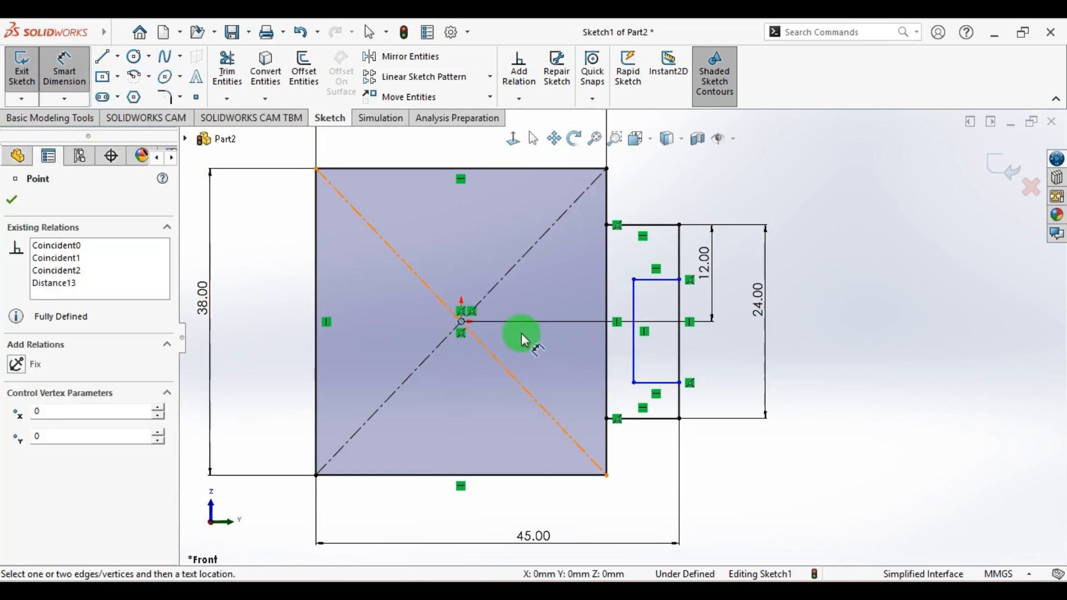
{"action": "left_click", "coordinate": [645, 290]}
{"action": "left_click", "coordinate": [560, 298]}
{"action": "type", "text": "3"}
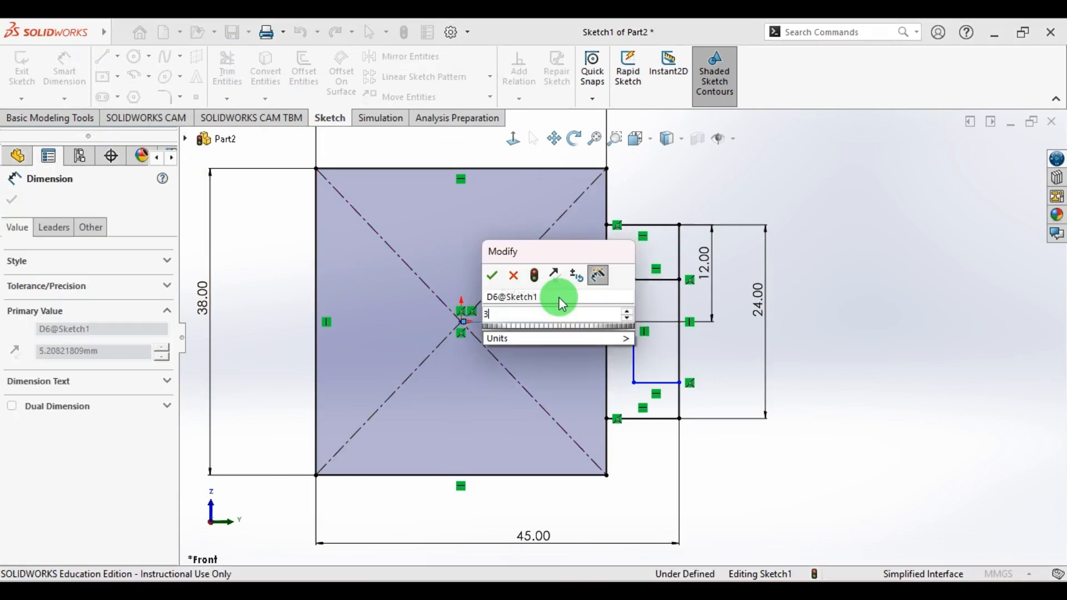
{"action": "key", "text": "Return"}
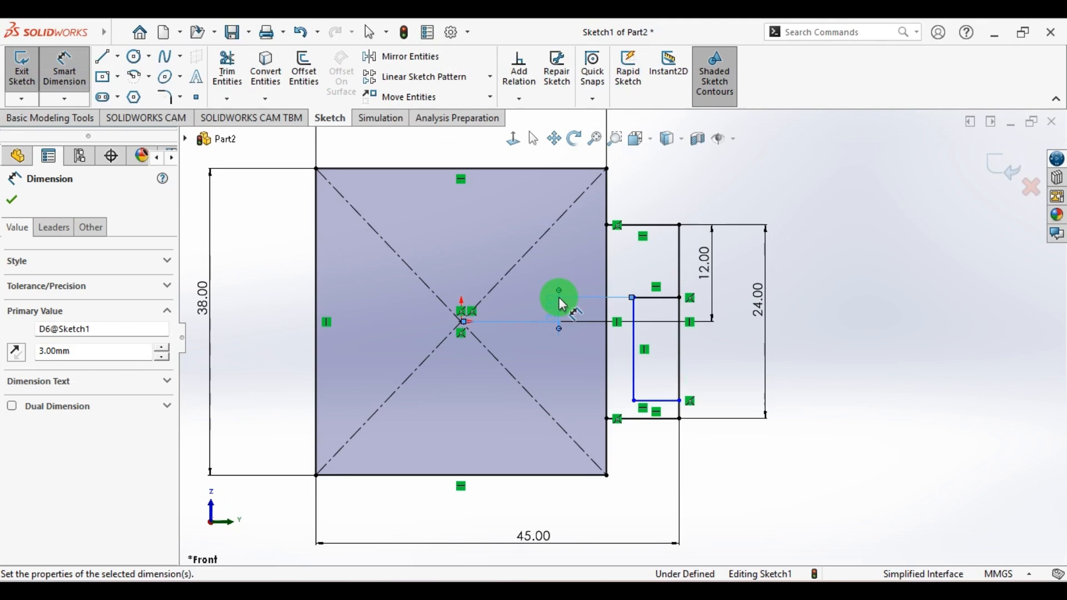
Step: Dimension the slot's inner vertical line at 6 mm
{"action": "left_click", "coordinate": [637, 367]}
{"action": "left_click", "coordinate": [524, 351]}
{"action": "type", "text": "6"}
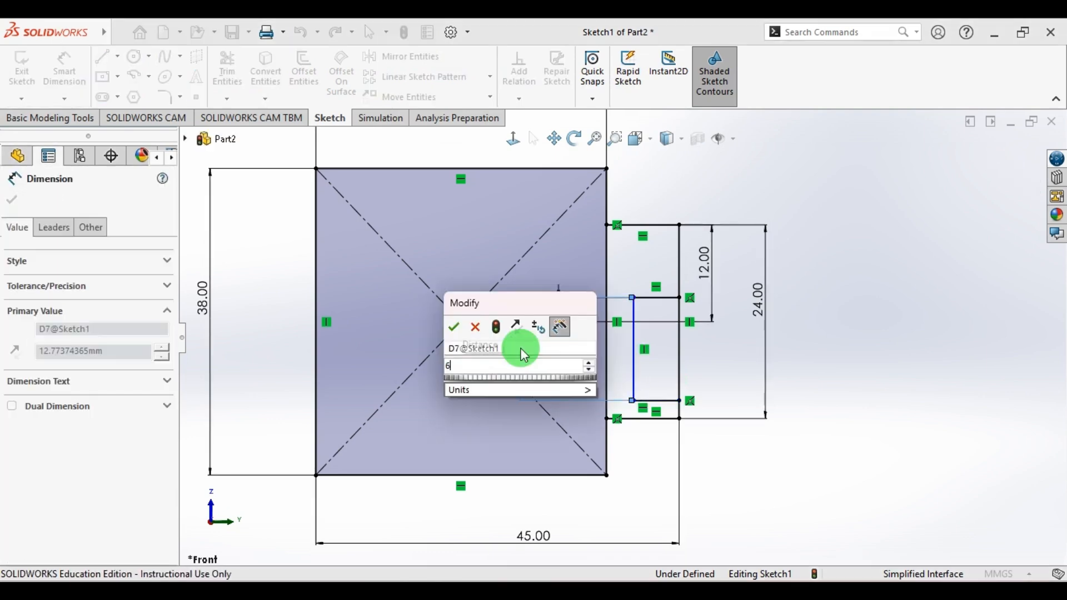
{"action": "key", "text": "Return"}
{"action": "scroll", "coordinate": [580, 315], "scroll_direction": "down", "scroll_amount": 2}
{"action": "scroll", "coordinate": [559, 278], "scroll_direction": "up", "scroll_amount": 2}
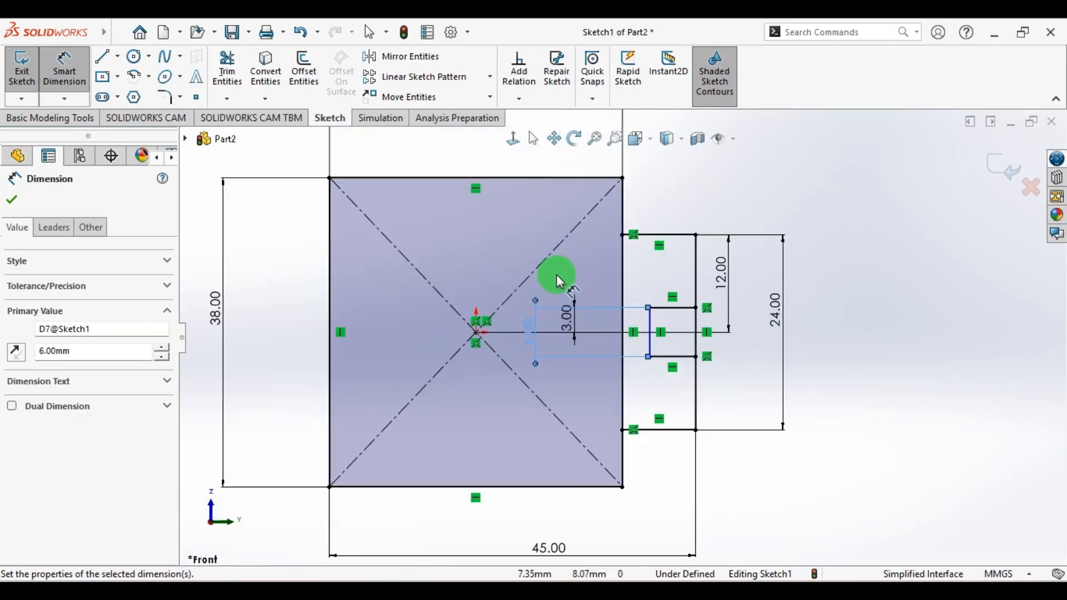
Step: Check the slot depth in reference drawing 48.jpg and dimension the slot's lower horizontal line at 5 mm
{"action": "left_click", "coordinate": [652, 590]}
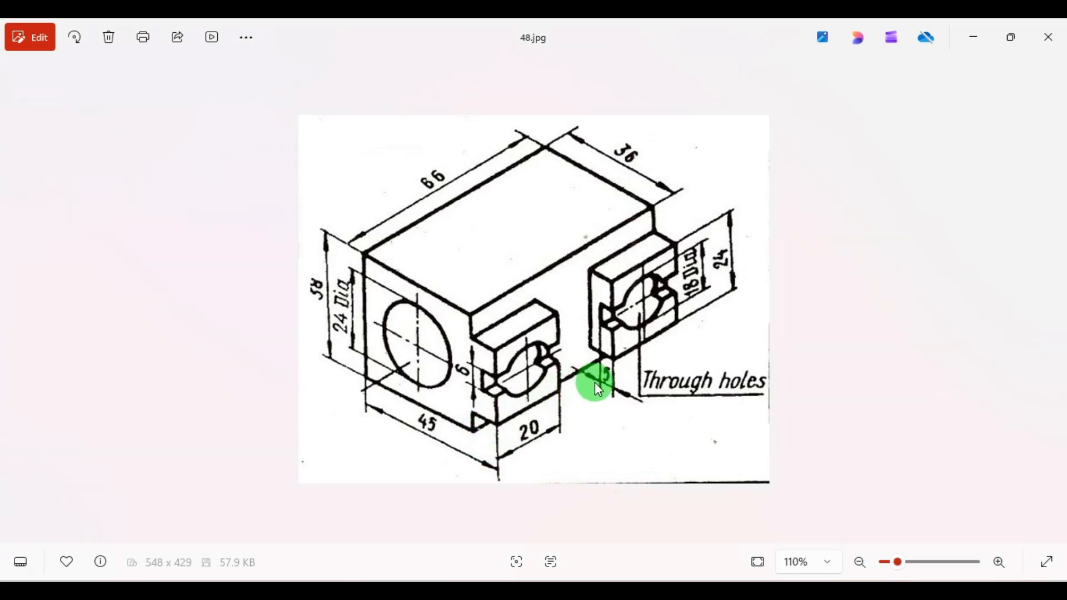
{"action": "key", "text": "alt+Tab"}
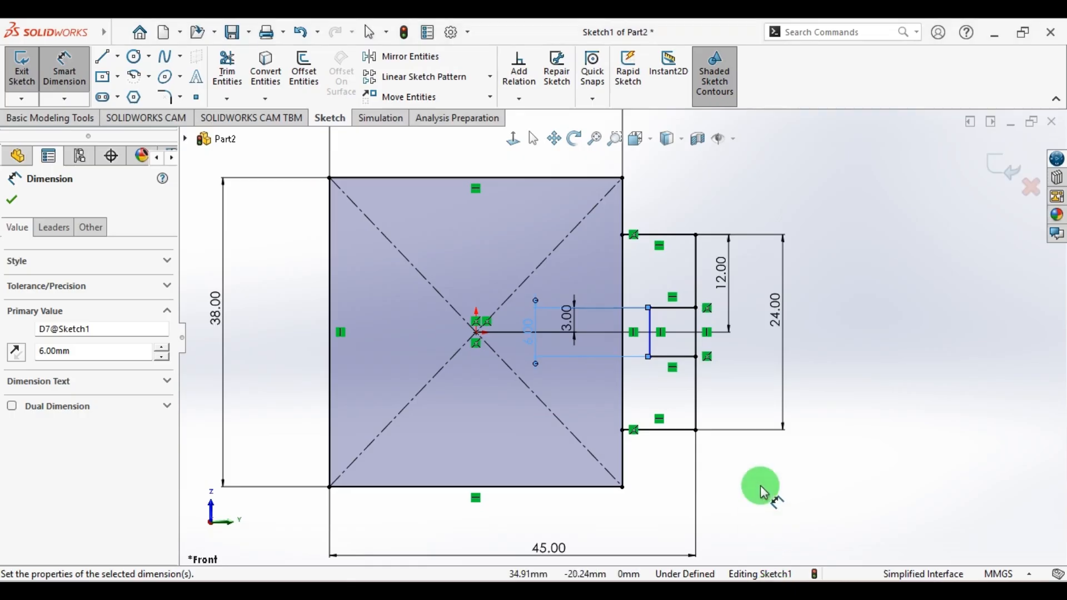
{"action": "left_click", "coordinate": [679, 358]}
{"action": "left_click", "coordinate": [675, 409]}
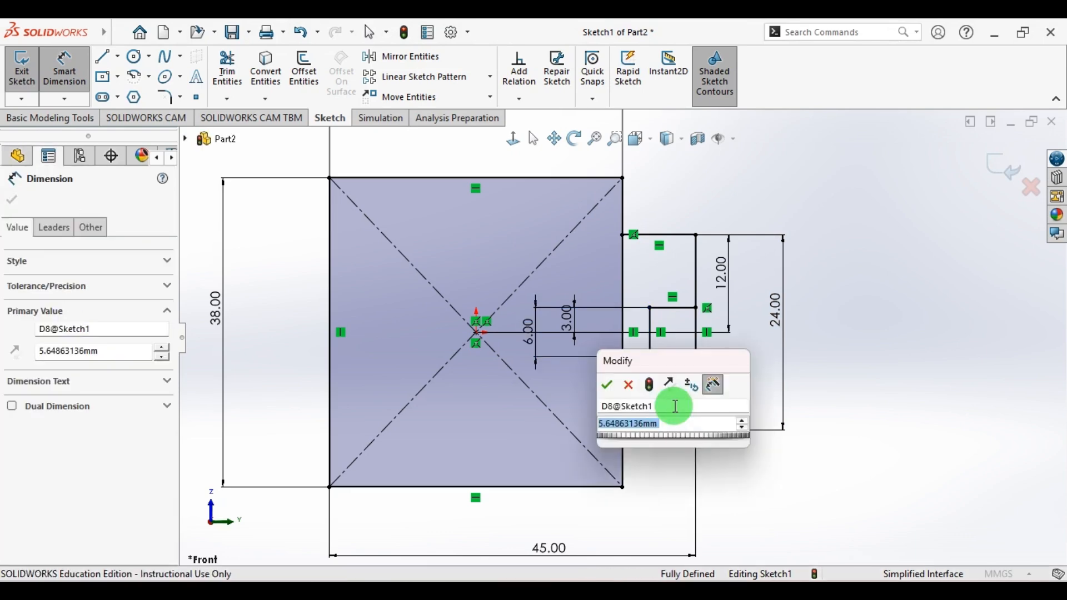
{"action": "type", "text": "5"}
{"action": "key", "text": "Return"}
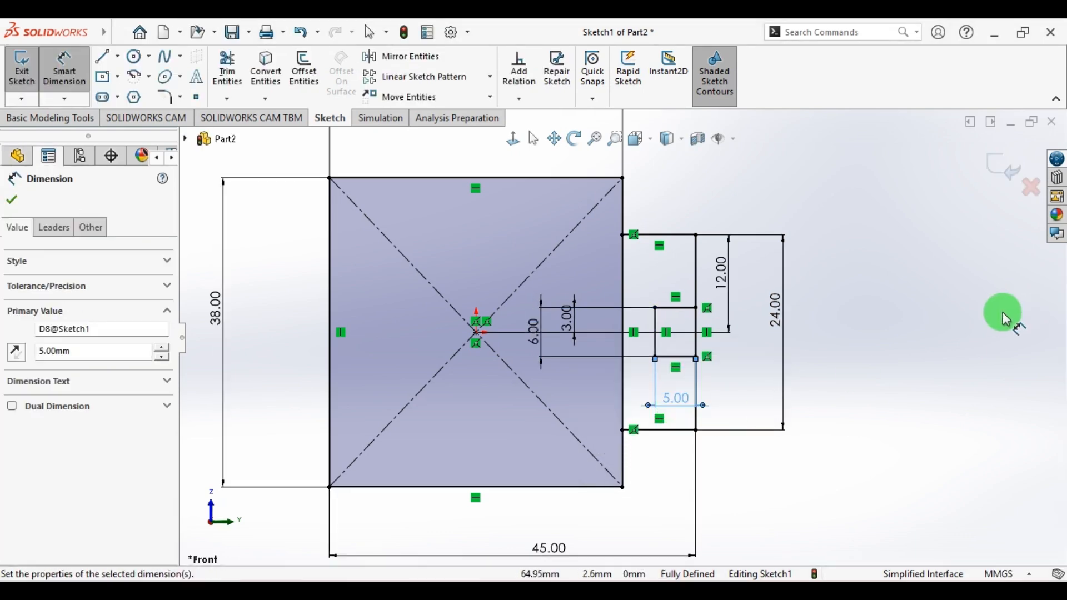
{"action": "left_click", "coordinate": [853, 322]}
Step: Power-trim the projection's outer edge segment across the slot opening, checking the result against the reference drawing
{"action": "scroll", "coordinate": [735, 315], "scroll_direction": "up", "scroll_amount": 2}
{"action": "scroll", "coordinate": [723, 361], "scroll_direction": "down", "scroll_amount": 1}
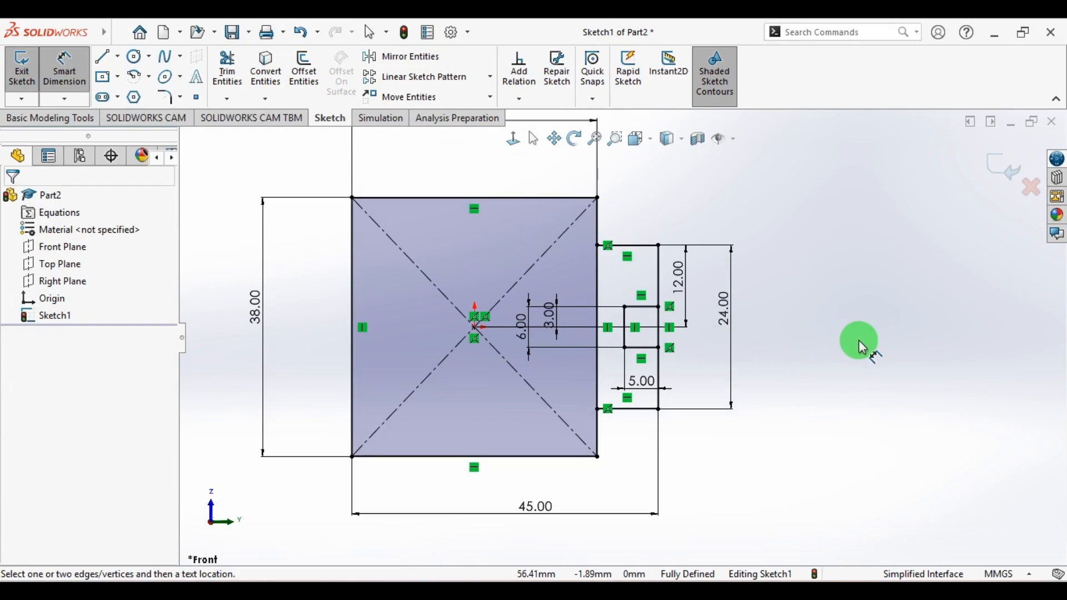
{"action": "scroll", "coordinate": [591, 313], "scroll_direction": "down", "scroll_amount": 1}
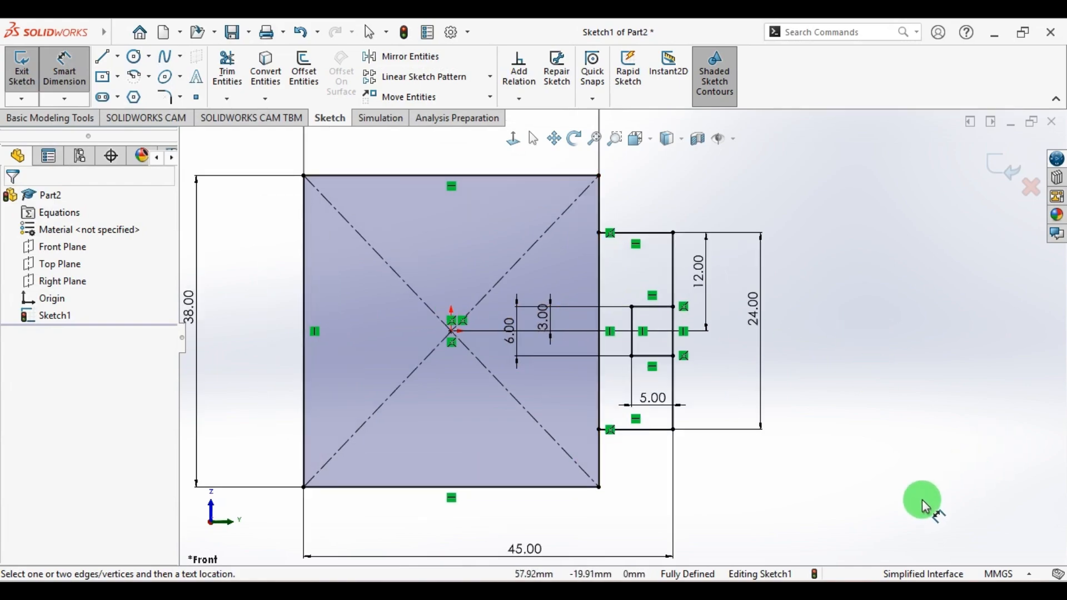
{"action": "left_click", "coordinate": [796, 598]}
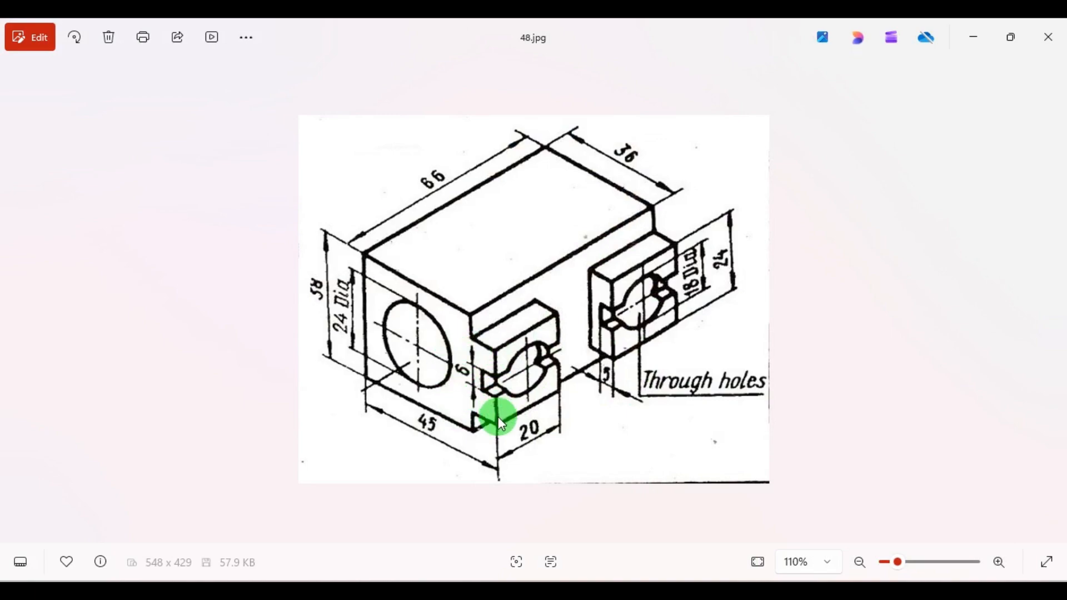
{"action": "left_click", "coordinate": [793, 590]}
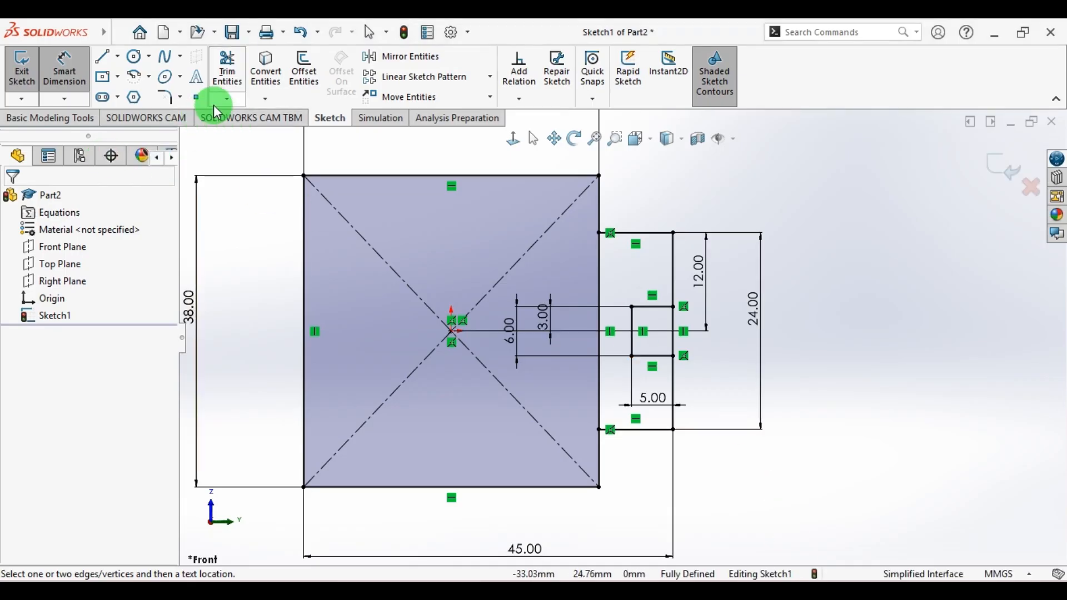
{"action": "left_click", "coordinate": [227, 69]}
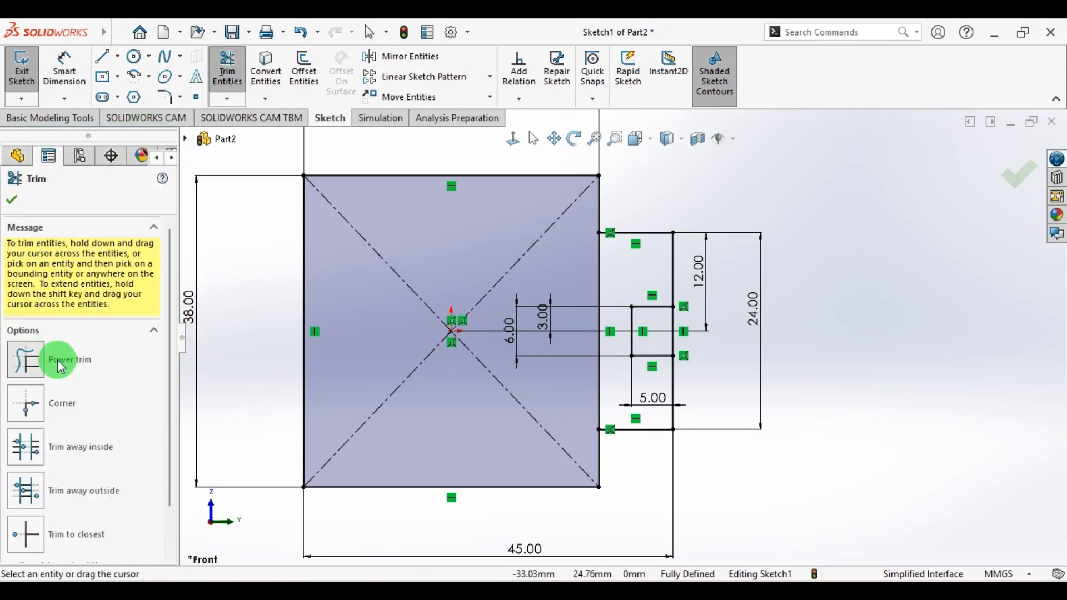
{"action": "scroll", "coordinate": [697, 346], "scroll_direction": "down", "scroll_amount": 5}
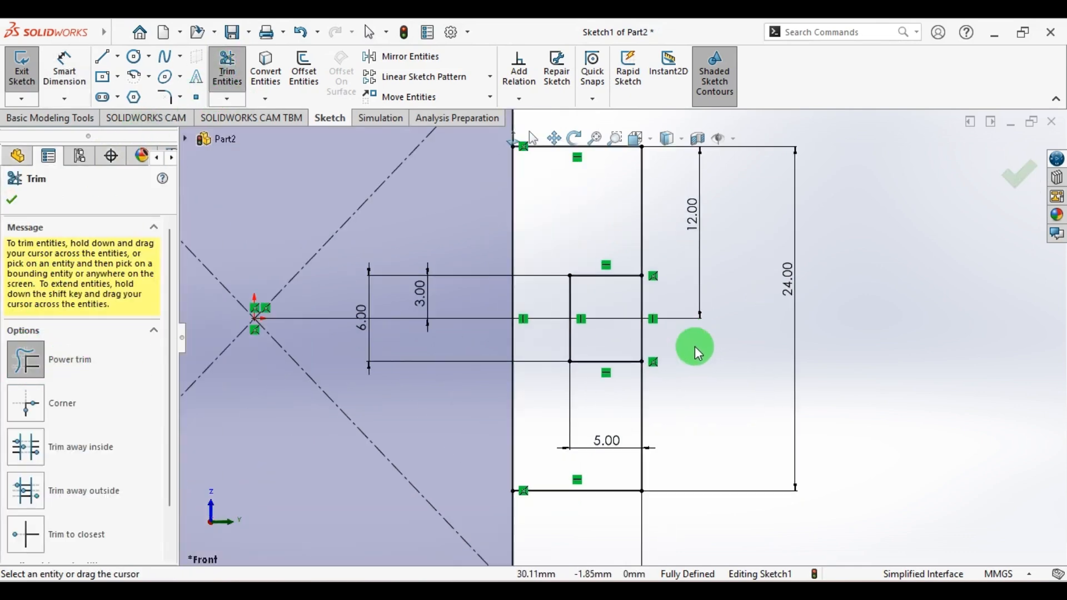
{"action": "left_click_drag", "start_coordinate": [653, 329], "coordinate": [592, 335]}
{"action": "scroll", "coordinate": [606, 336], "scroll_direction": "up", "scroll_amount": 6}
{"action": "scroll", "coordinate": [659, 362], "scroll_direction": "up", "scroll_amount": 4}
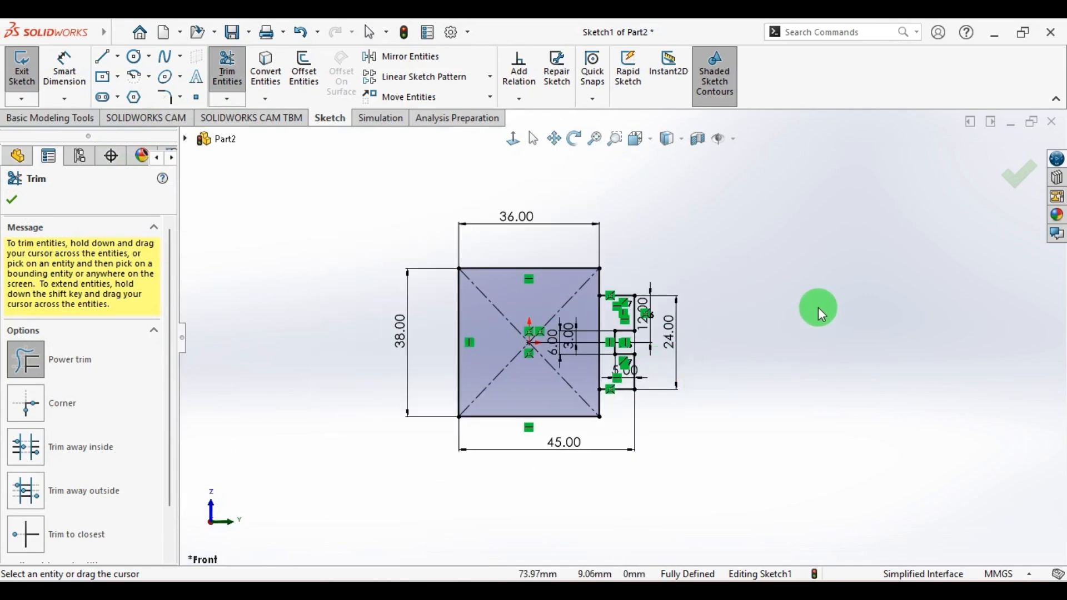
{"action": "key", "text": "alt+Tab"}
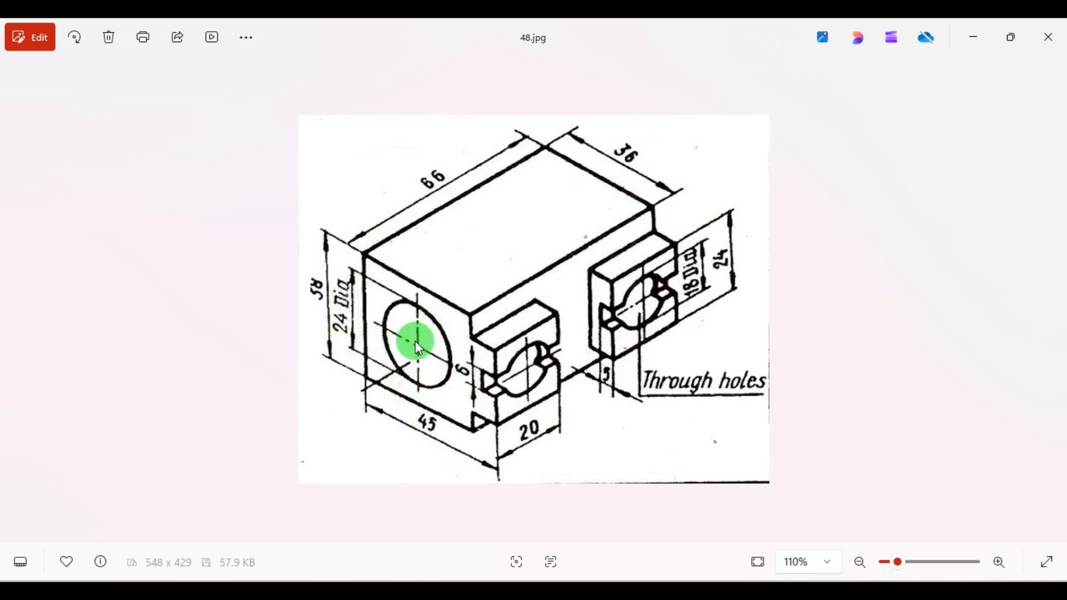
{"action": "key", "text": "alt+Tab"}
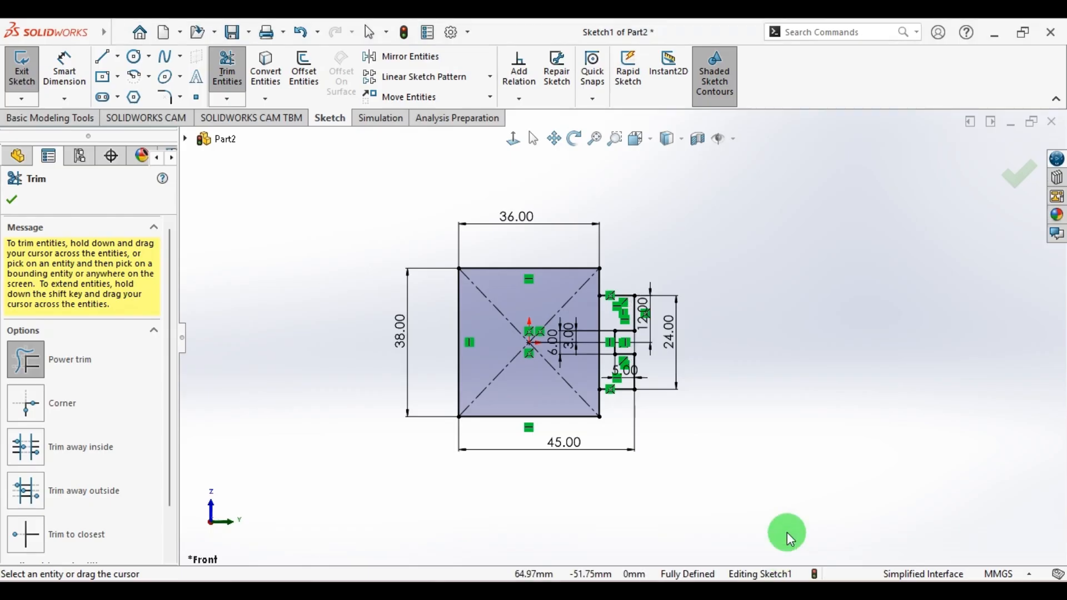
{"action": "left_click", "coordinate": [12, 199]}
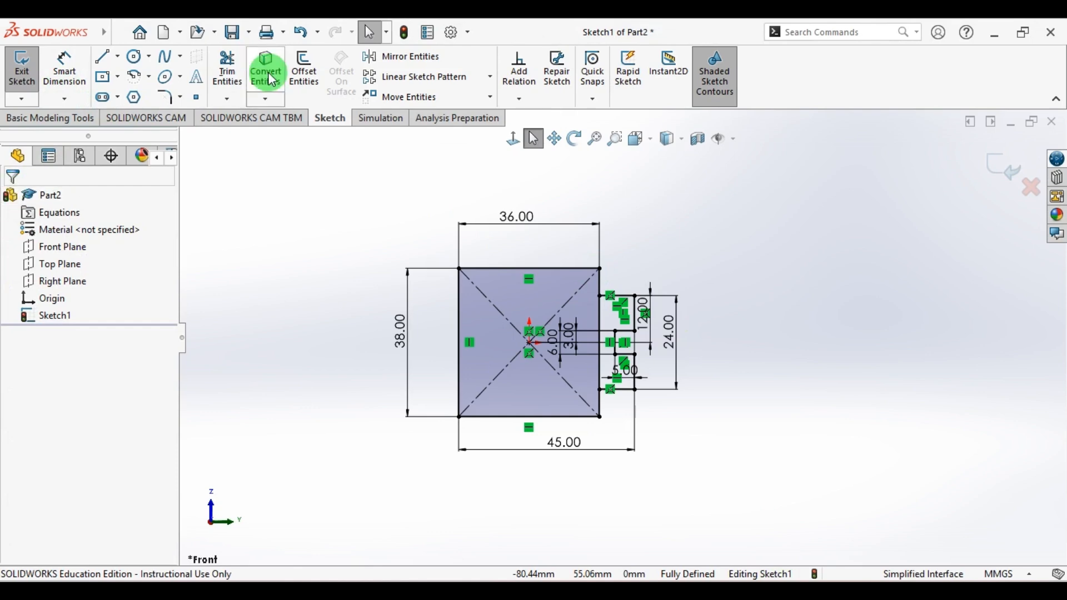
Step: Sketch a circle about 20 mm in diameter centred on the origin
{"action": "left_click", "coordinate": [136, 57]}
{"action": "scroll", "coordinate": [446, 258], "scroll_direction": "down", "scroll_amount": 3}
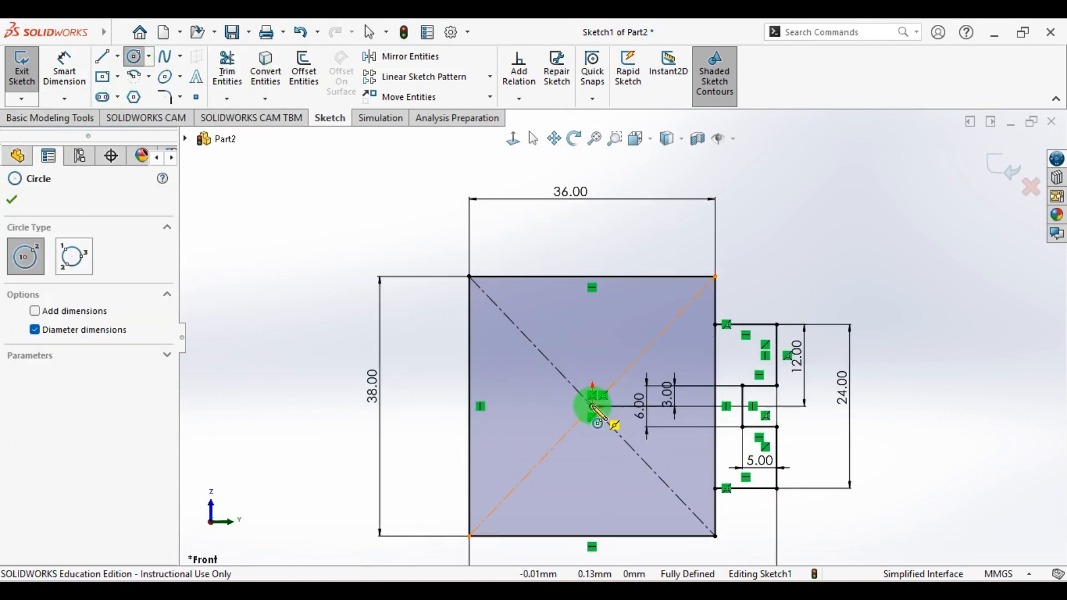
{"action": "left_click", "coordinate": [593, 407]}
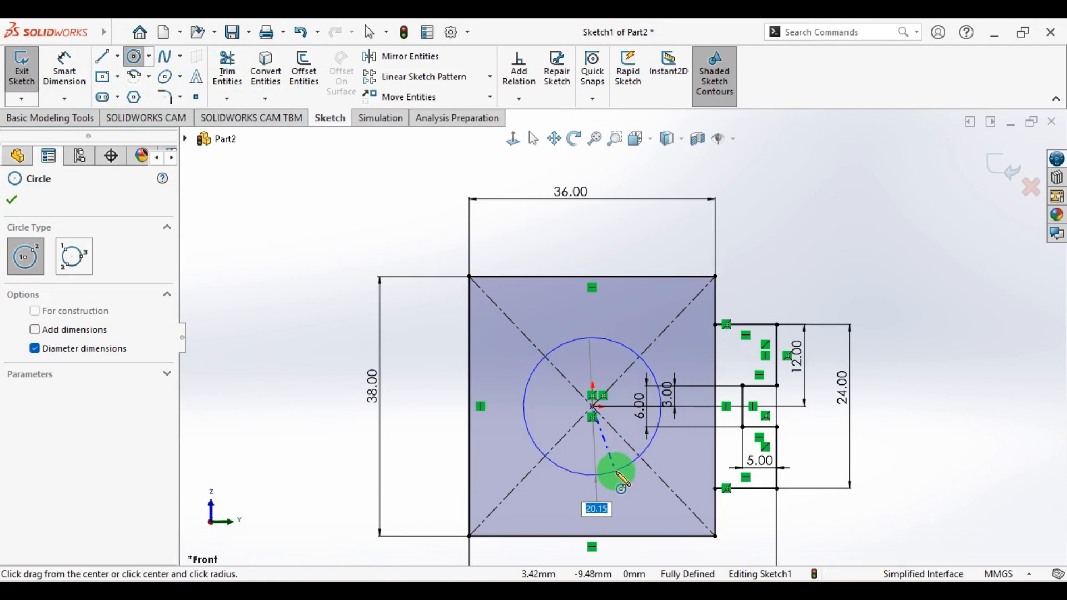
{"action": "left_click", "coordinate": [616, 470]}
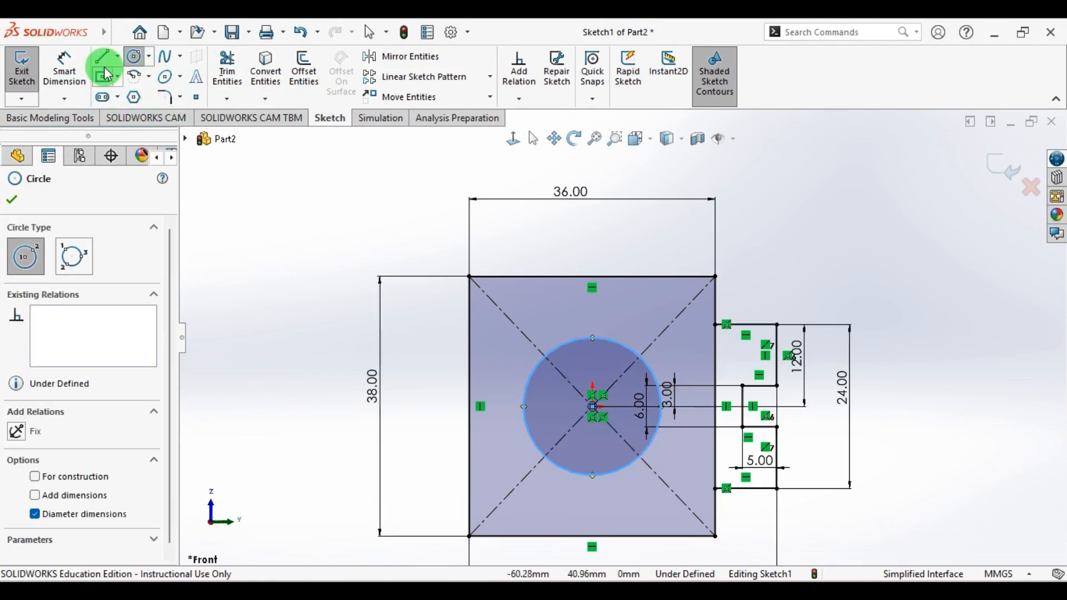
Step: Dimension the central circle's diameter at 24 mm
{"action": "left_click", "coordinate": [62, 69]}
{"action": "left_click", "coordinate": [577, 351]}
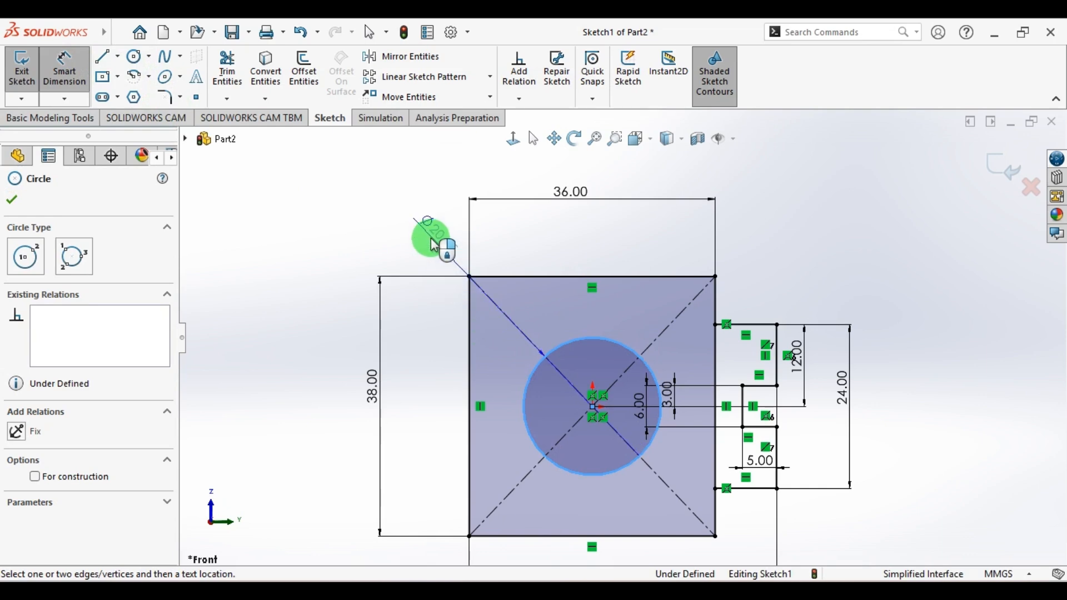
{"action": "left_click", "coordinate": [429, 234]}
{"action": "type", "text": "24"}
{"action": "key", "text": "Return"}
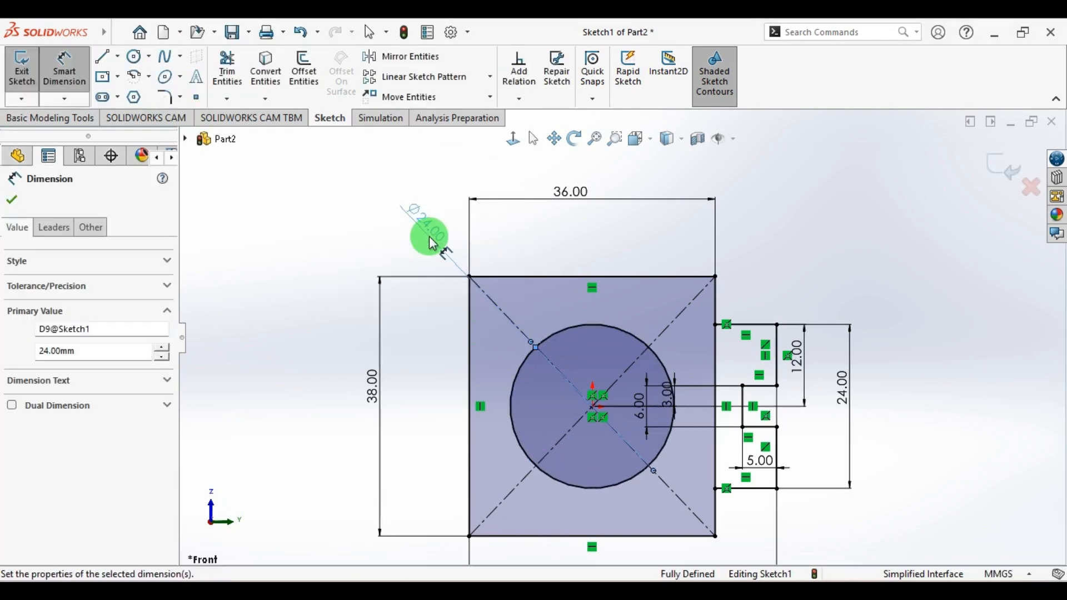
{"action": "left_click", "coordinate": [981, 320]}
{"action": "scroll", "coordinate": [534, 216], "scroll_direction": "up", "scroll_amount": 3}
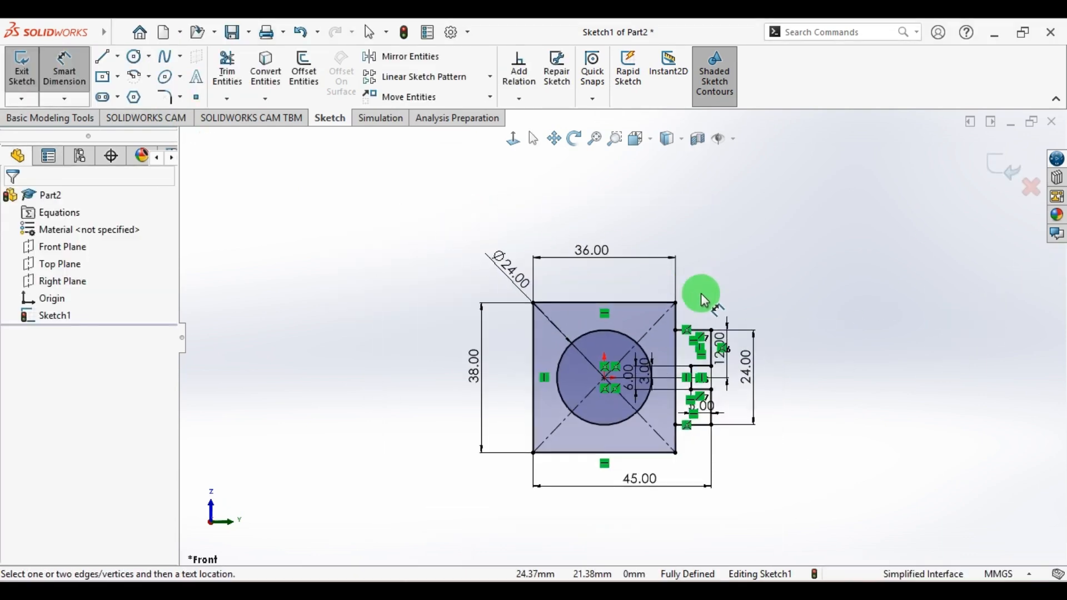
{"action": "scroll", "coordinate": [711, 293], "scroll_direction": "down", "scroll_amount": 2}
{"action": "key", "text": "Escape"}
Step: Compare the complete profile with the reference drawing and exit the sketch
{"action": "scroll", "coordinate": [635, 355], "scroll_direction": "up", "scroll_amount": 4}
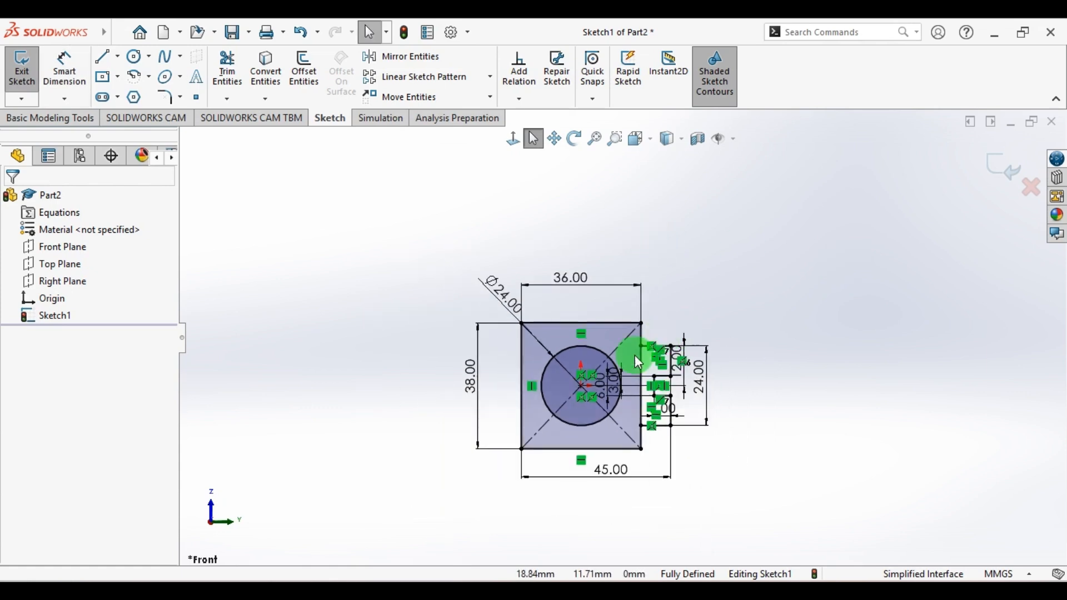
{"action": "scroll", "coordinate": [666, 365], "scroll_direction": "down", "scroll_amount": 4}
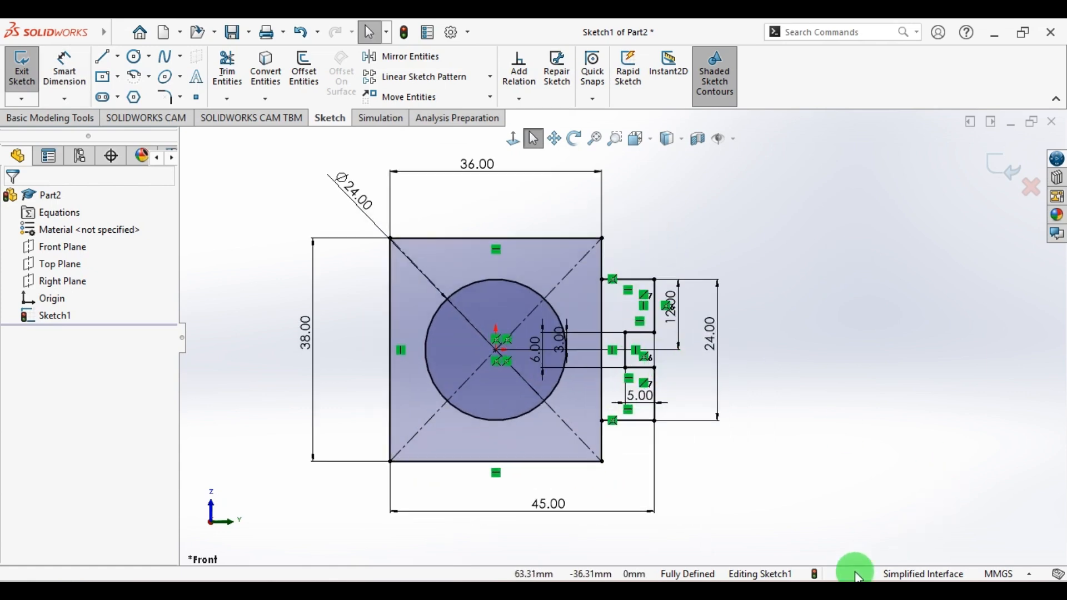
{"action": "key", "text": "alt+Tab"}
{"action": "key", "text": "alt+Tab"}
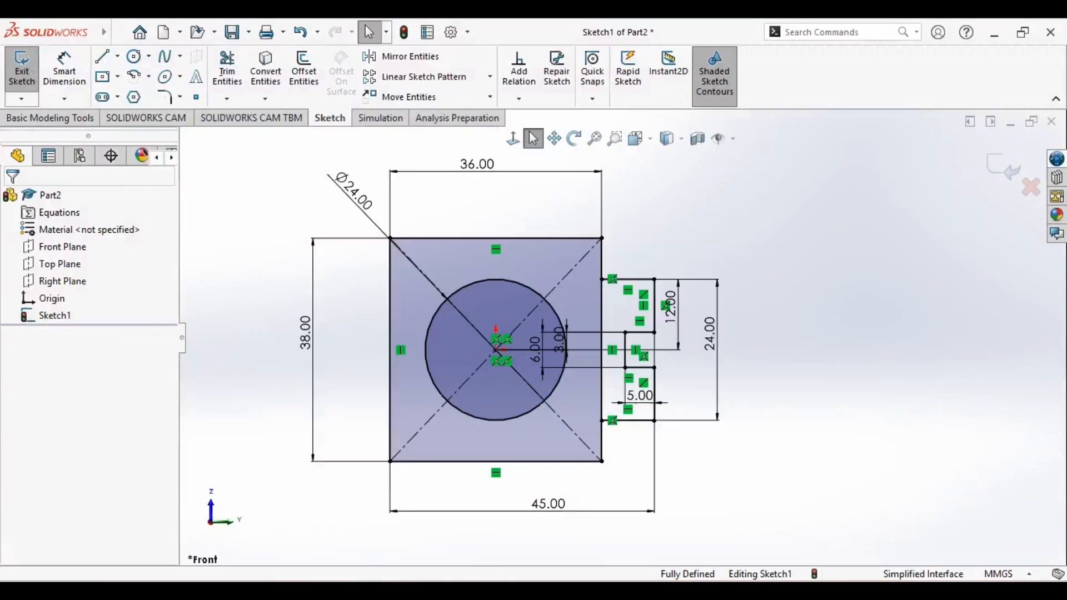
{"action": "left_click", "coordinate": [1004, 166]}
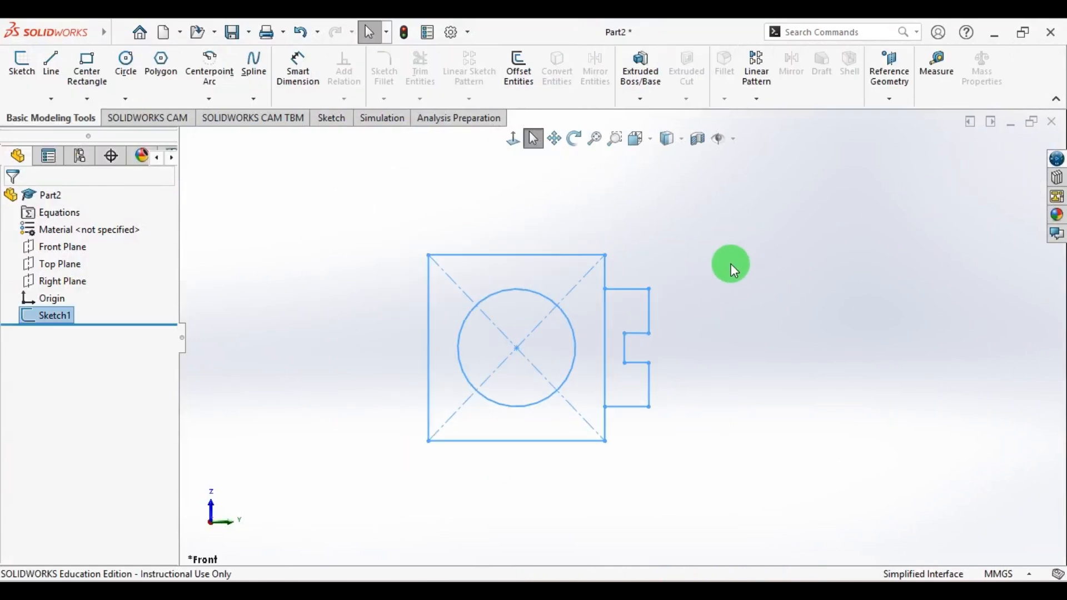
Step: Start an Extruded Boss/Base from the sketch, selecting the square region around the circle and the slotted projection region as contours
{"action": "mouse_move", "coordinate": [778, 280]}
{"action": "middle_mouse_down"}
{"action": "mouse_move", "coordinate": [727, 324]}
{"action": "mouse_move", "coordinate": [764, 339]}
{"action": "mouse_move", "coordinate": [734, 340]}
{"action": "middle_mouse_up"}
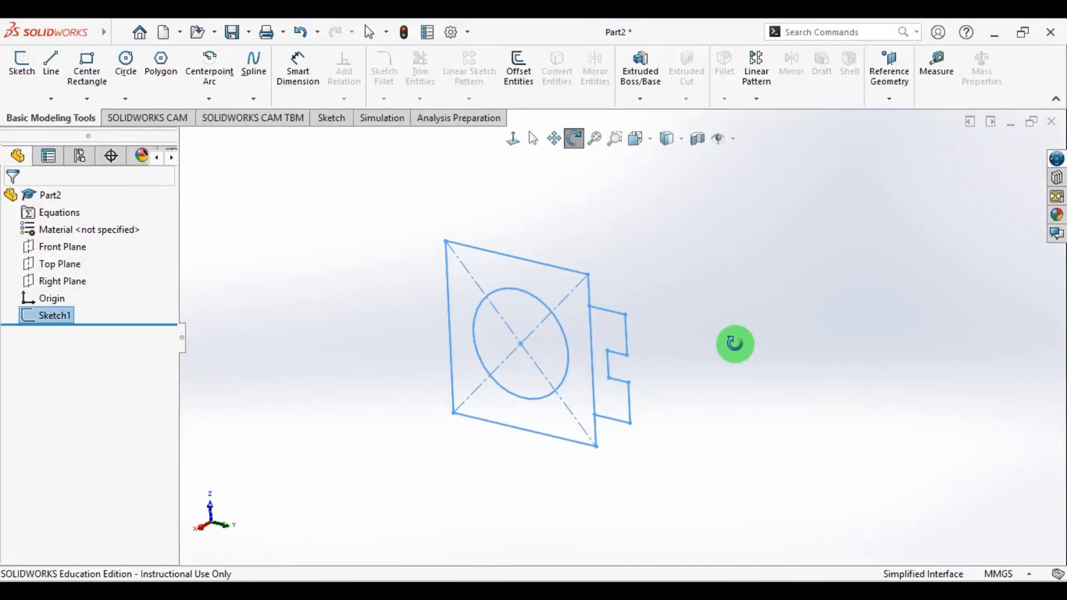
{"action": "middle_click_drag", "start_coordinate": [686, 376], "coordinate": [619, 378]}
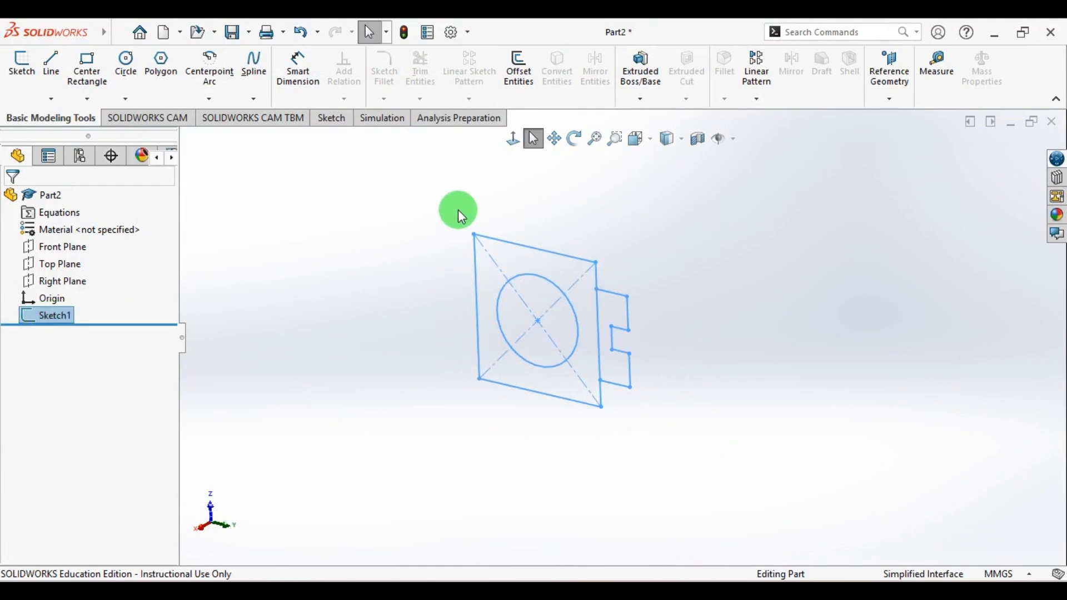
{"action": "left_click", "coordinate": [647, 78]}
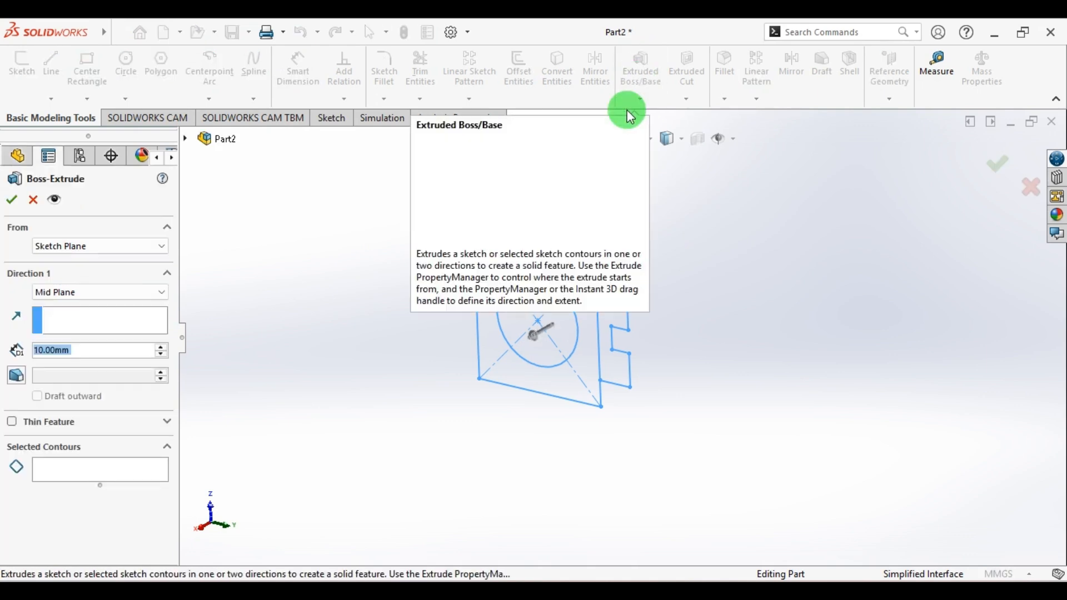
{"action": "left_click", "coordinate": [86, 470]}
{"action": "left_click", "coordinate": [600, 390]}
{"action": "left_click", "coordinate": [599, 391]}
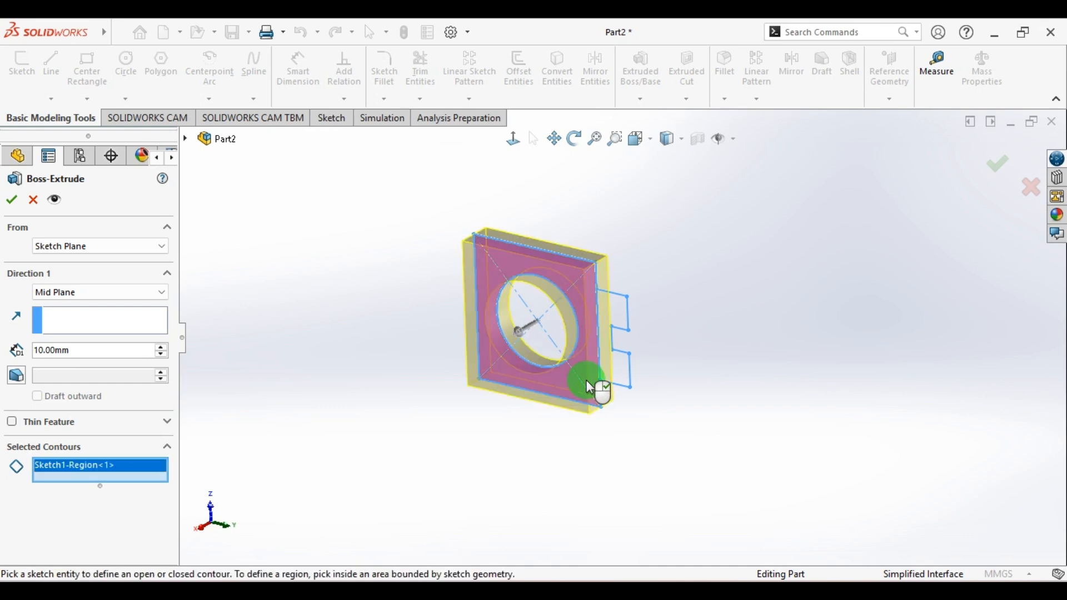
{"action": "left_click", "coordinate": [622, 375]}
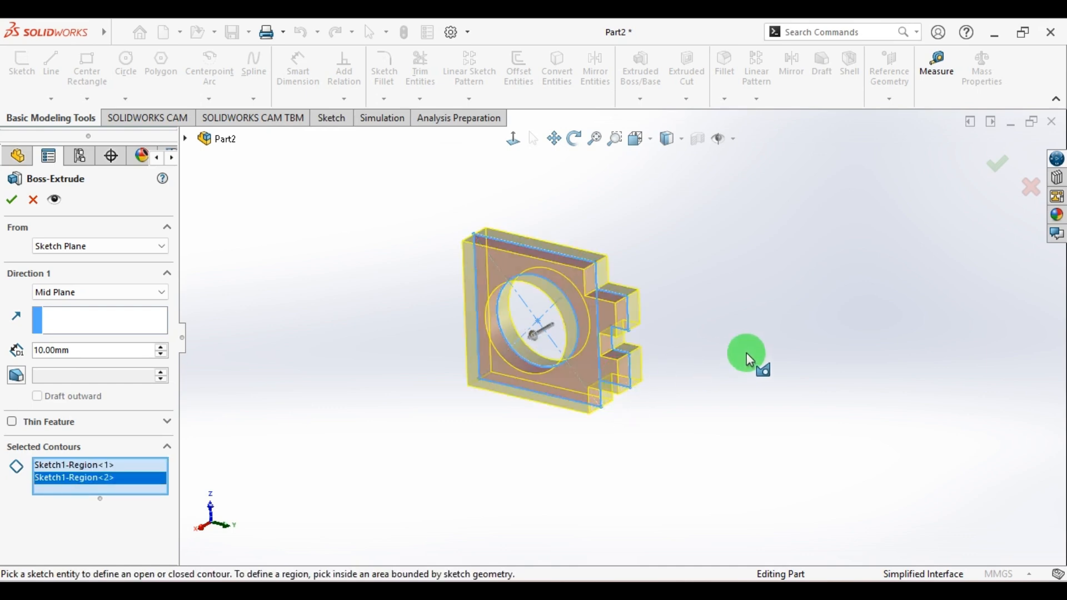
Step: Extrude the selected contours 66 mm with the Mid Plane end condition
{"action": "left_click", "coordinate": [95, 290]}
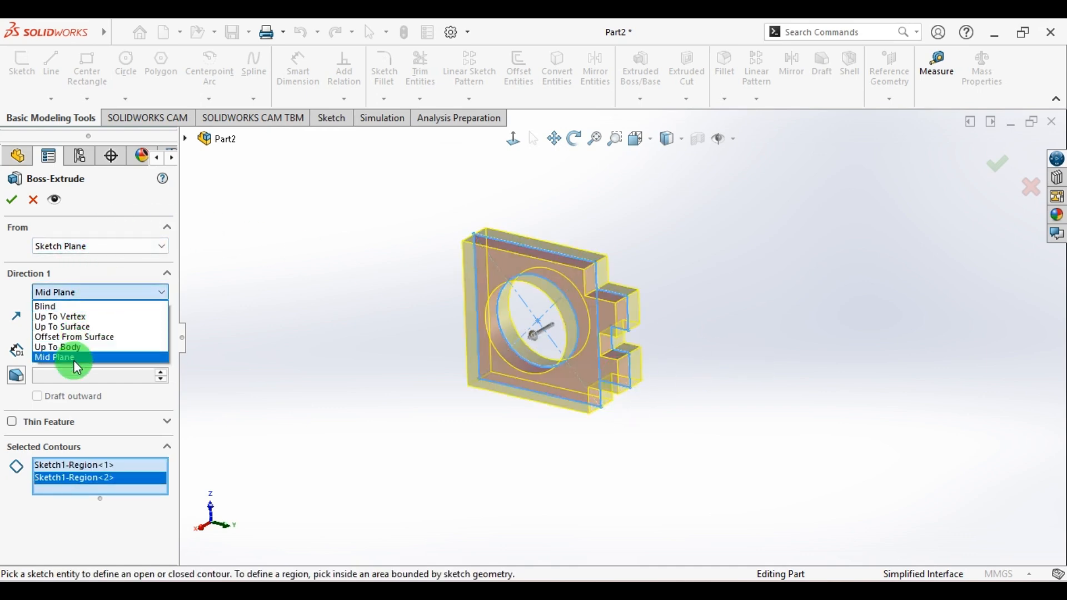
{"action": "left_click", "coordinate": [77, 360]}
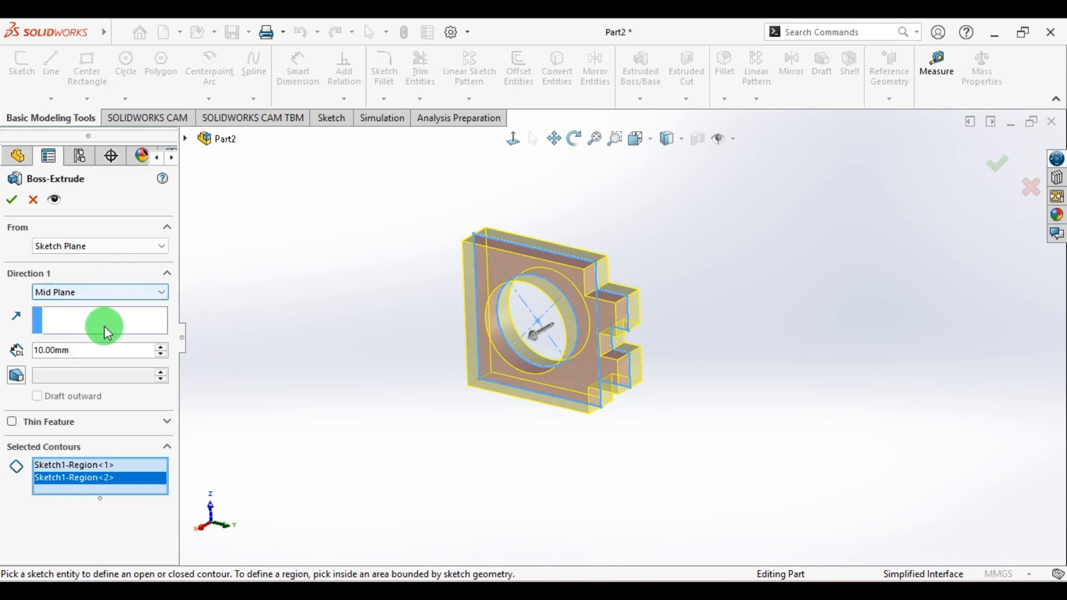
{"action": "left_click", "coordinate": [99, 350]}
{"action": "left_click_drag", "start_coordinate": [44, 351], "coordinate": [112, 360]}
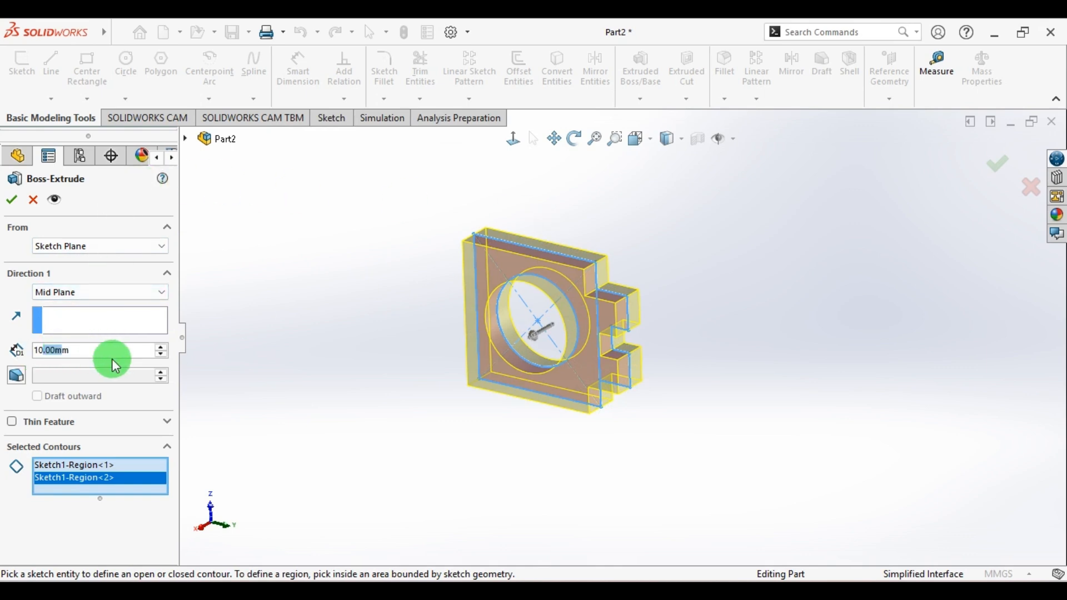
{"action": "left_click_drag", "start_coordinate": [35, 351], "coordinate": [107, 361]}
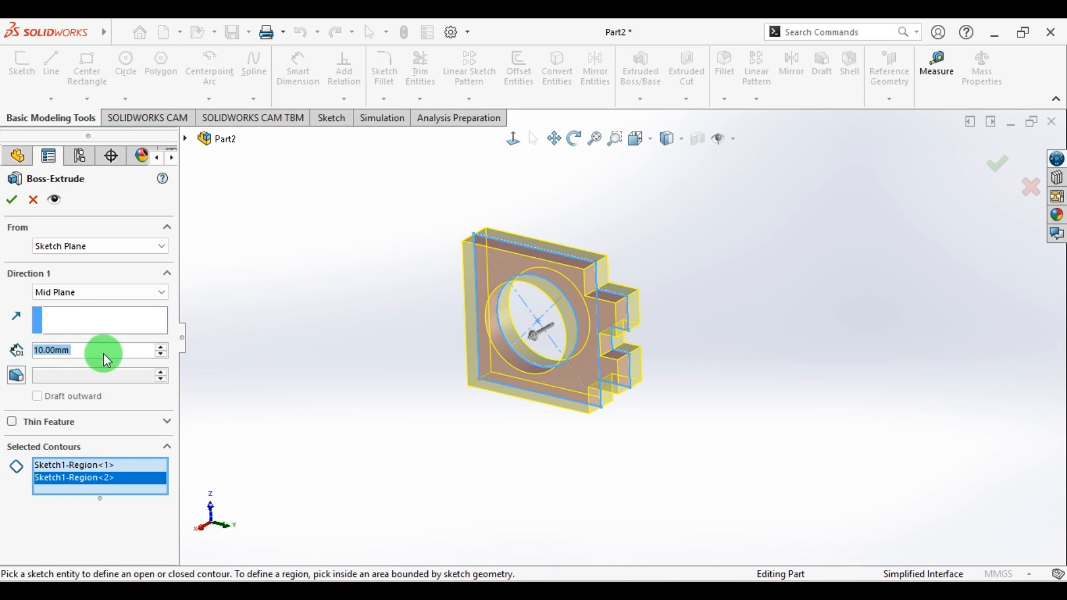
{"action": "type", "text": "66"}
{"action": "key", "text": "Return"}
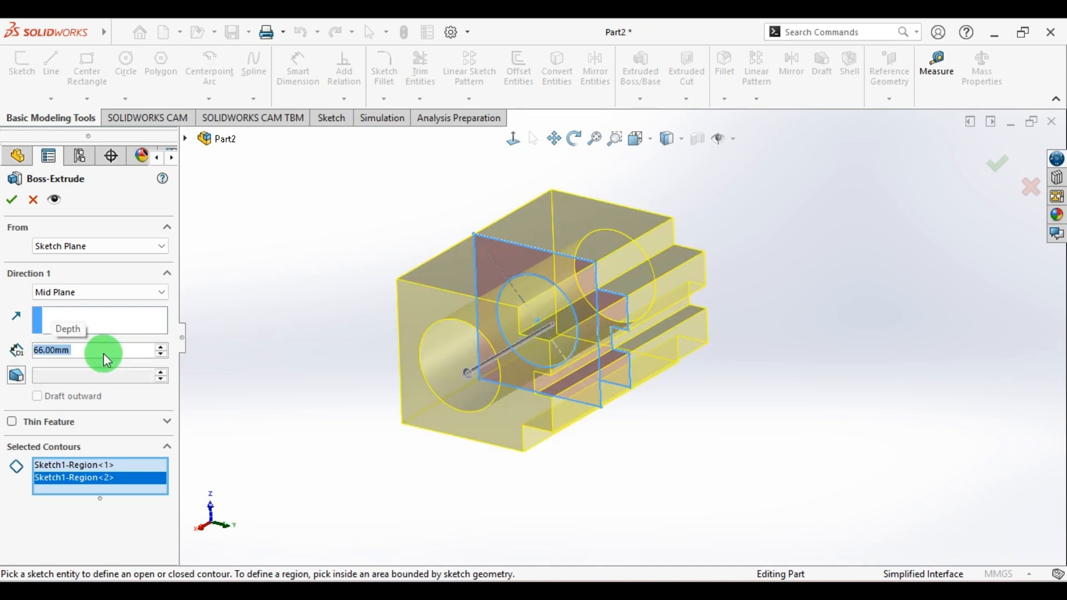
{"action": "left_click", "coordinate": [11, 198]}
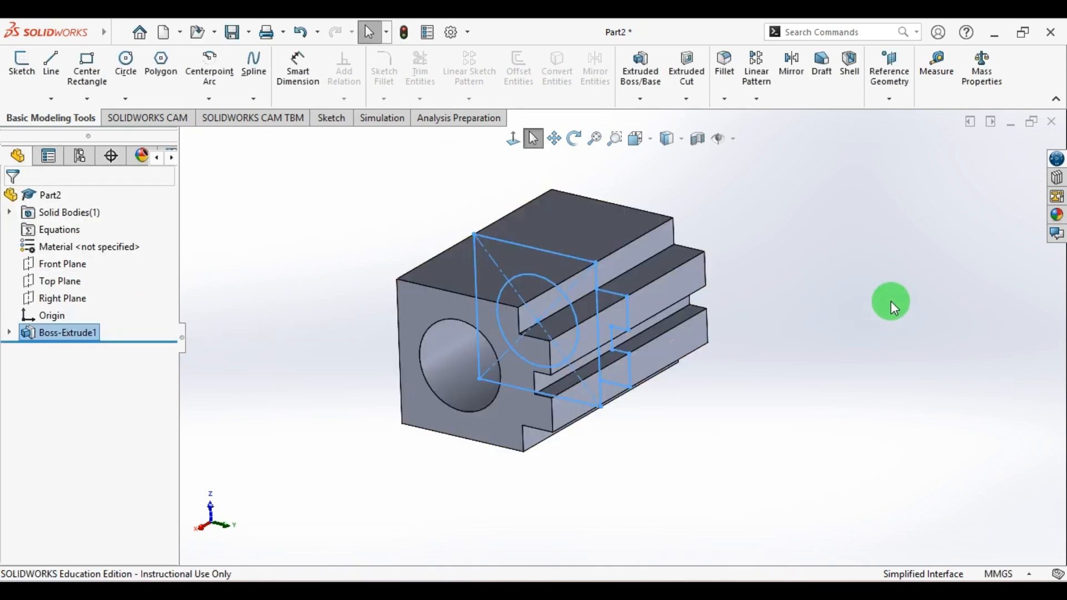
Step: Check the reference drawing and start an Extruded Cut from Sketch1 with the slotted projection region as the contour
{"action": "middle_click_drag", "start_coordinate": [892, 296], "coordinate": [877, 349]}
{"action": "key", "text": "alt+Tab"}
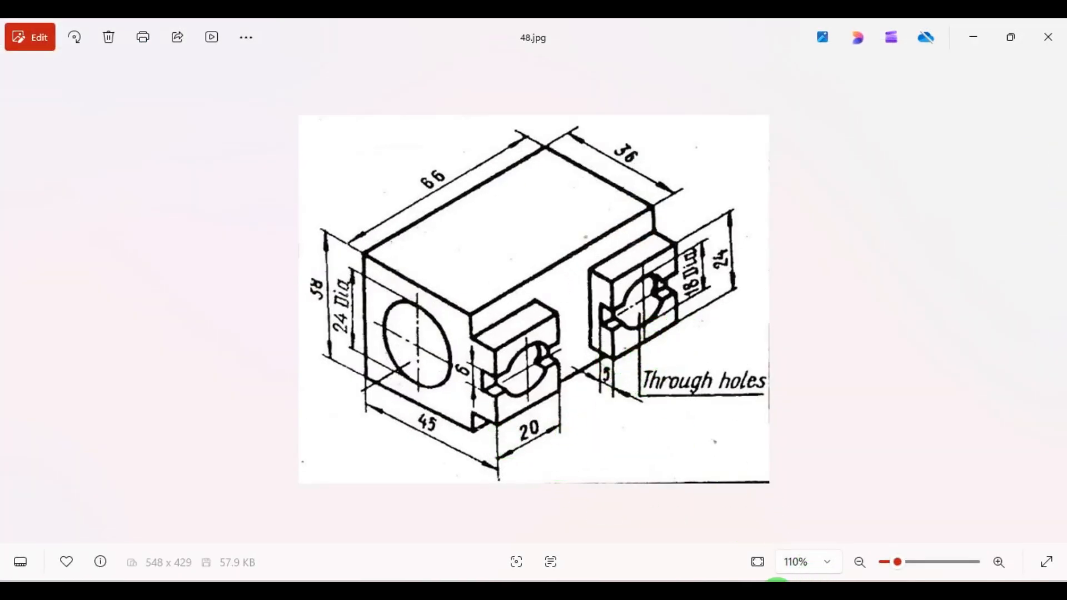
{"action": "left_click", "coordinate": [778, 597]}
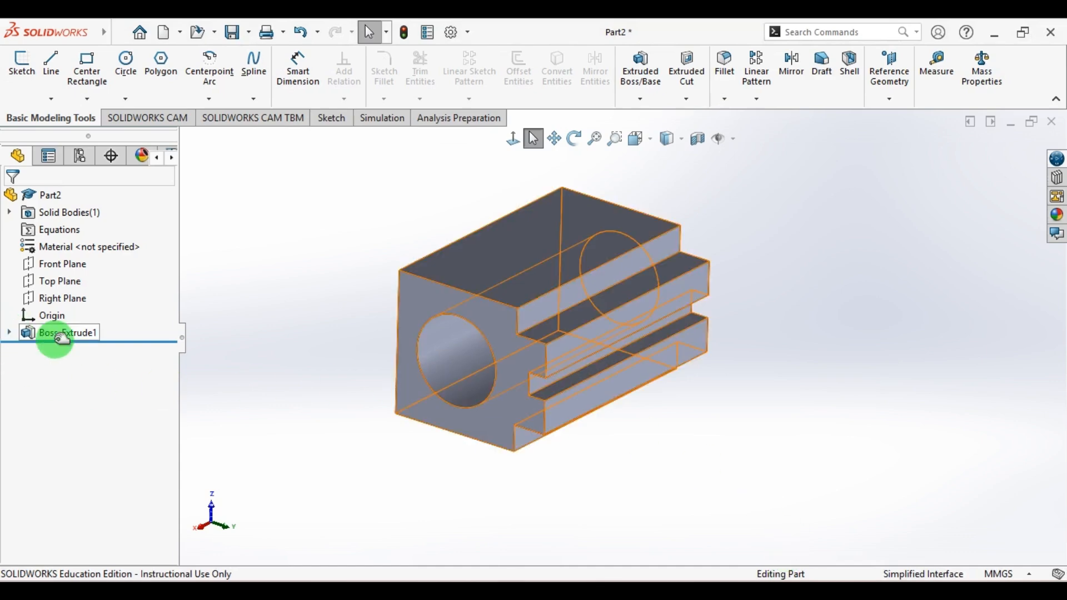
{"action": "left_click", "coordinate": [8, 334]}
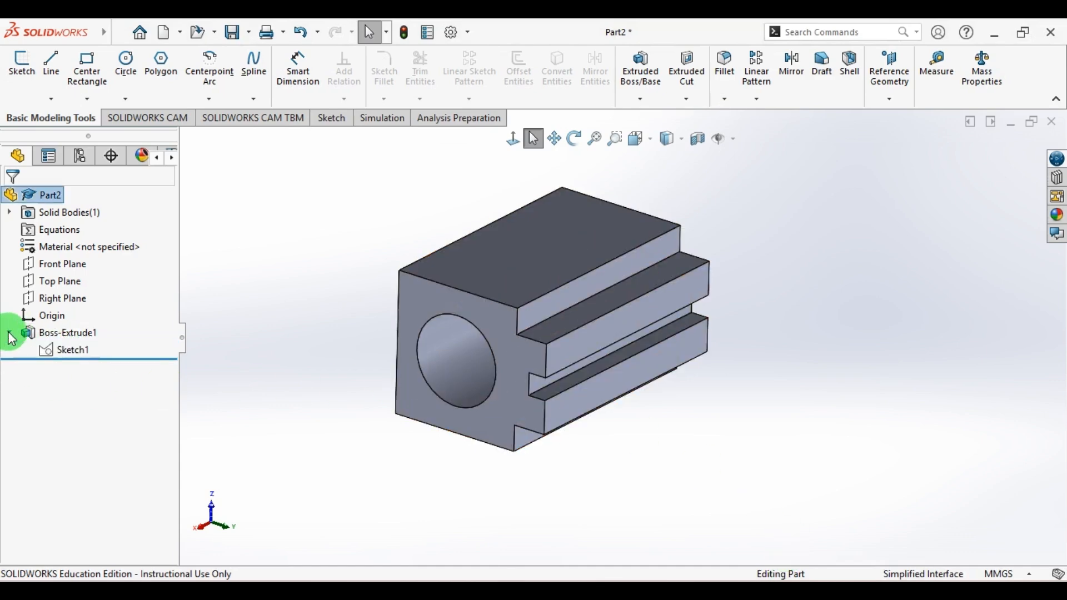
{"action": "left_click", "coordinate": [64, 350]}
{"action": "left_click", "coordinate": [692, 71]}
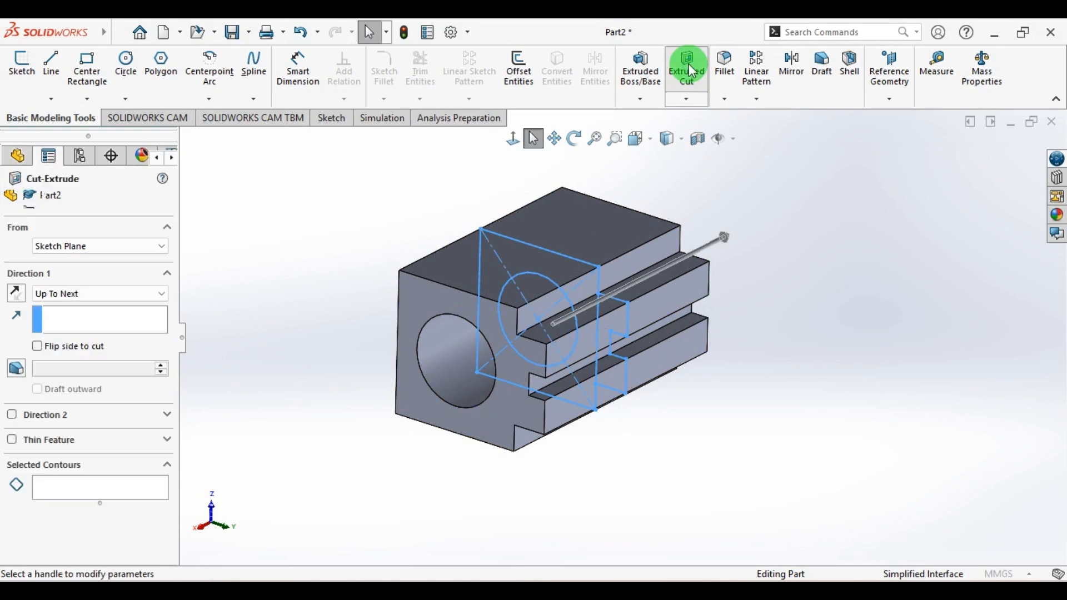
{"action": "left_click", "coordinate": [82, 489]}
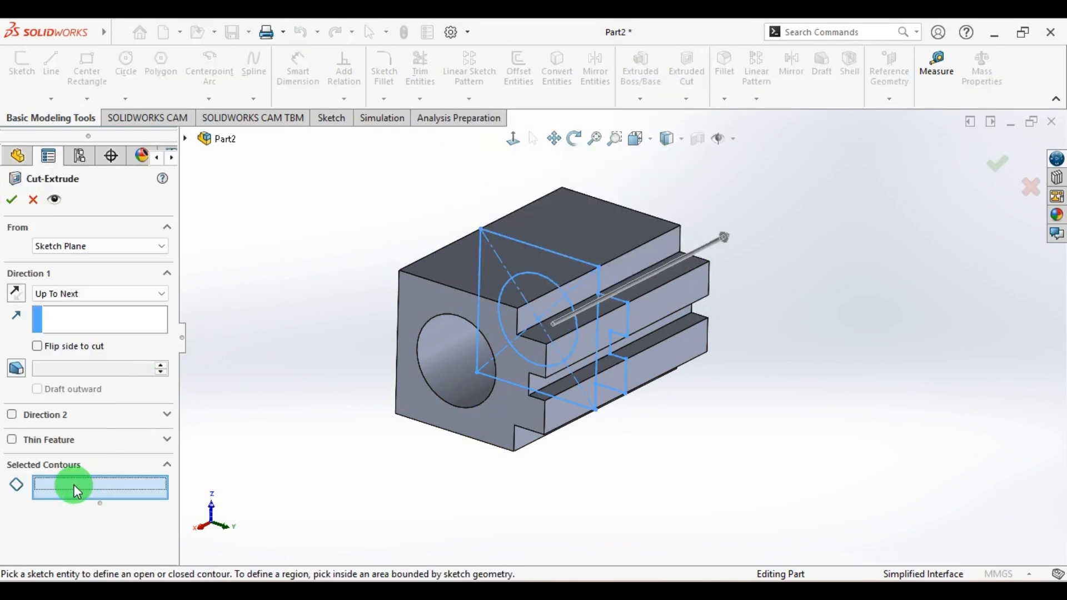
{"action": "left_click", "coordinate": [616, 319]}
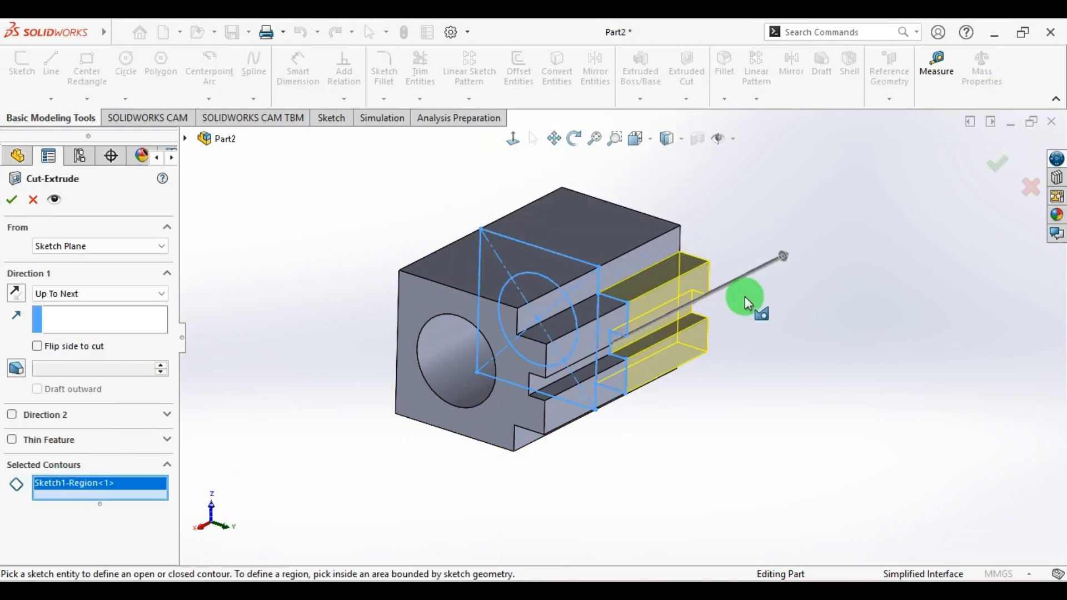
{"action": "scroll", "coordinate": [618, 356], "scroll_direction": "down", "scroll_amount": 2}
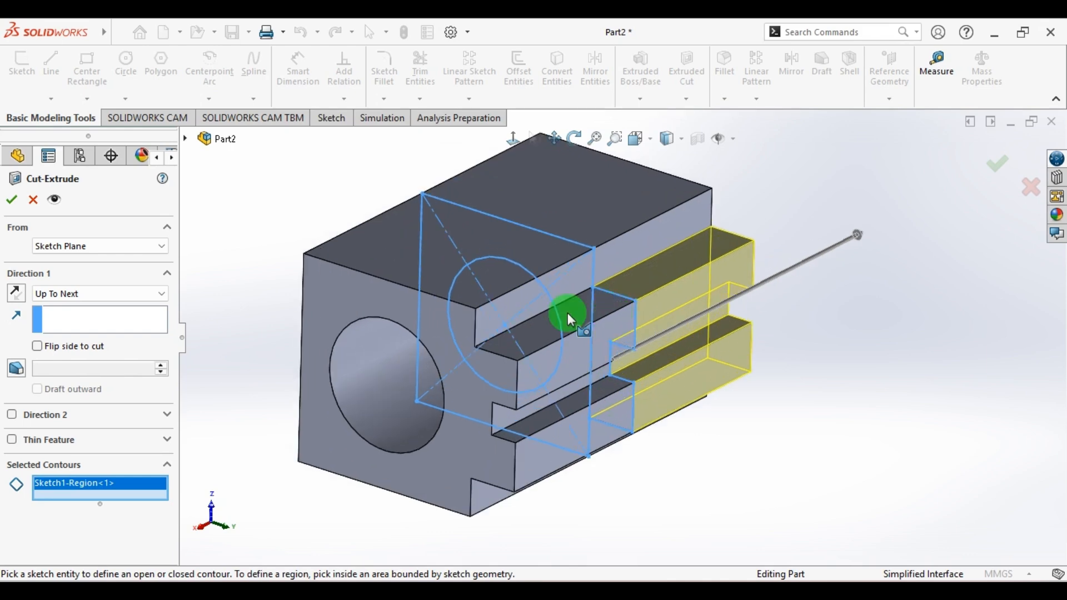
Step: Cut away the middle of the slotted projection with the Mid Plane end condition and a depth of 66-40 mm
{"action": "left_click", "coordinate": [111, 294]}
{"action": "left_click", "coordinate": [80, 389]}
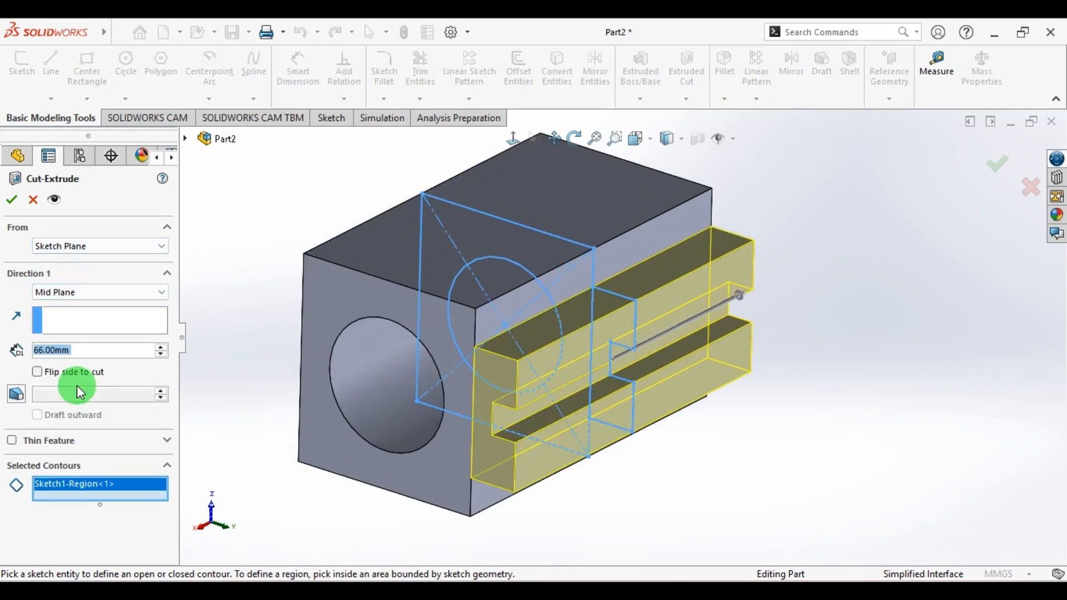
{"action": "left_click", "coordinate": [96, 351]}
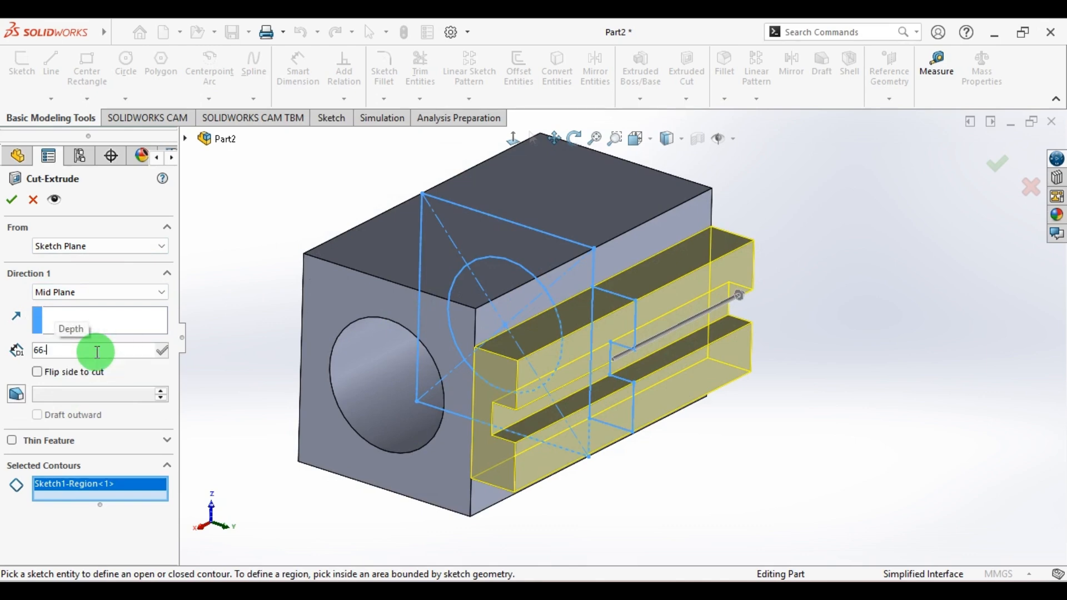
{"action": "type", "text": "-40"}
{"action": "key", "text": "Return"}
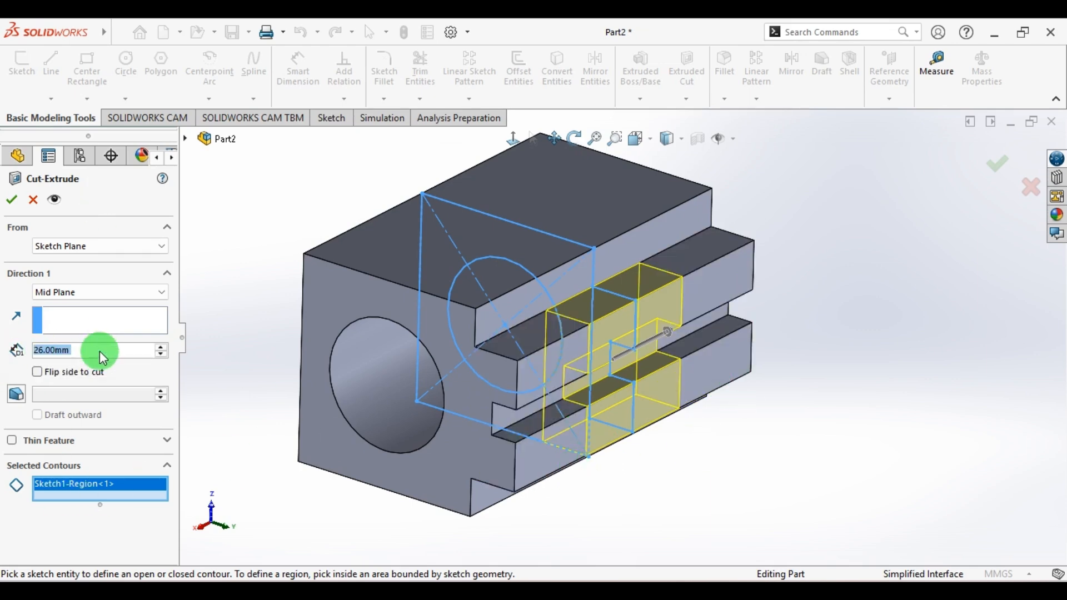
{"action": "left_click", "coordinate": [12, 199]}
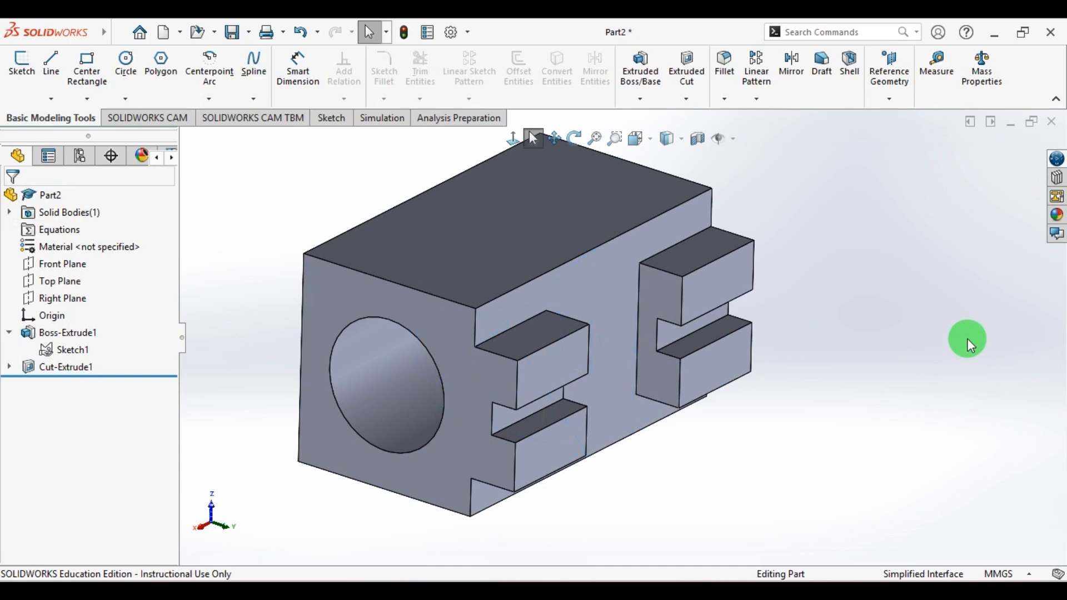
Step: Review the reference drawing and start a sketch on the outer face of the slotted projection at the block's front end
{"action": "middle_click_drag", "start_coordinate": [915, 279], "coordinate": [804, 299]}
{"action": "left_click", "coordinate": [835, 579]}
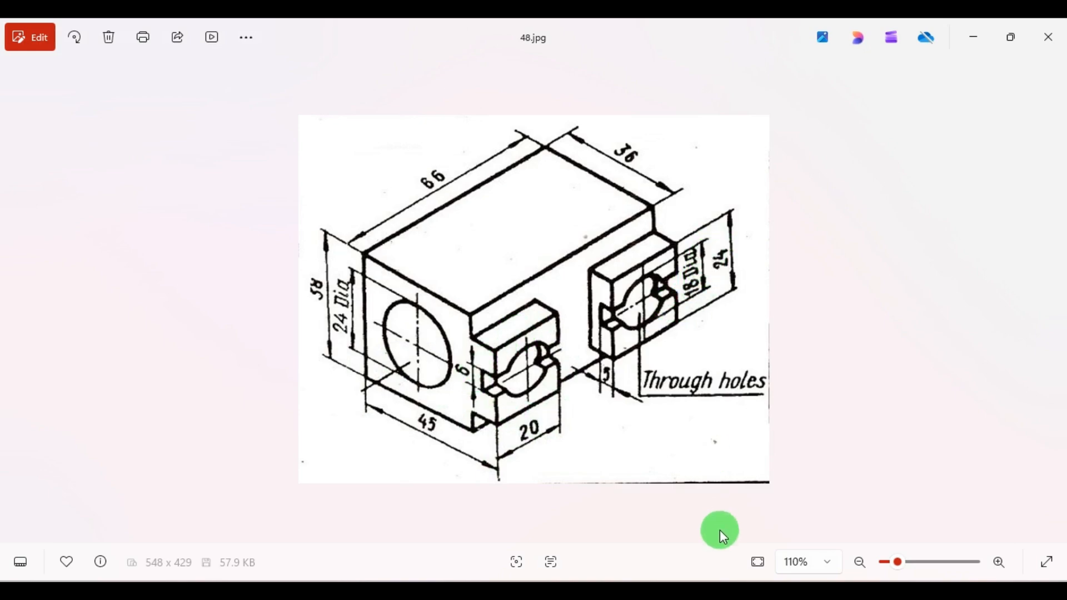
{"action": "left_click", "coordinate": [768, 593]}
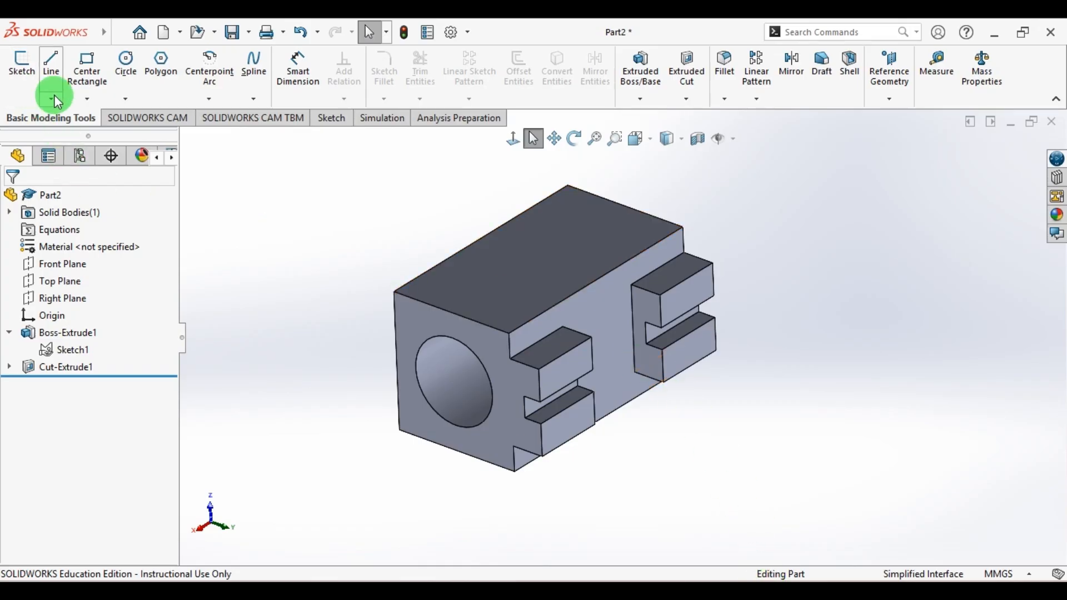
{"action": "left_click", "coordinate": [35, 66]}
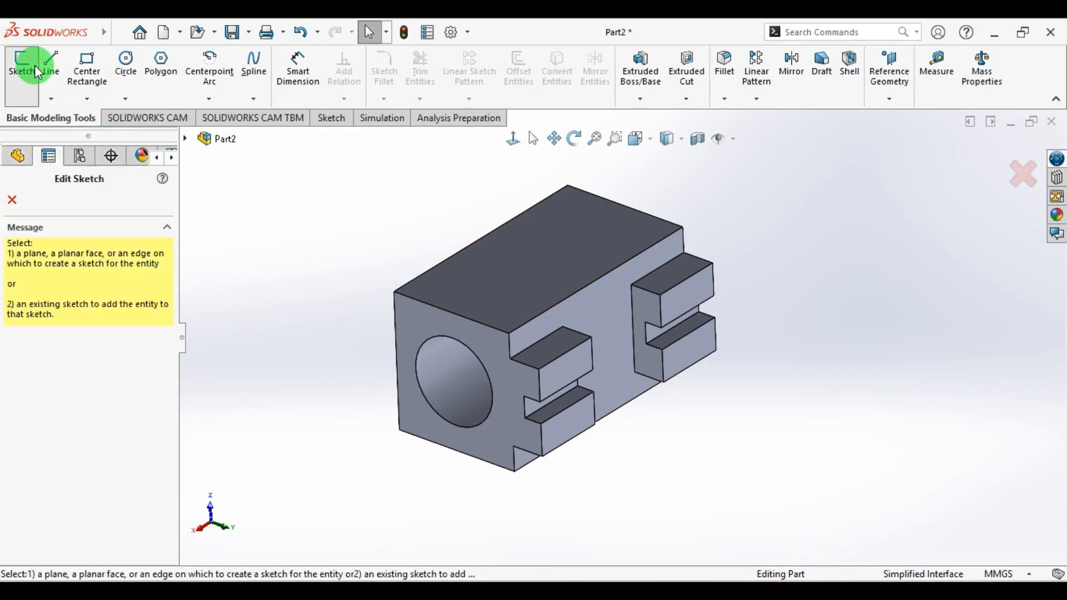
{"action": "left_click", "coordinate": [569, 380]}
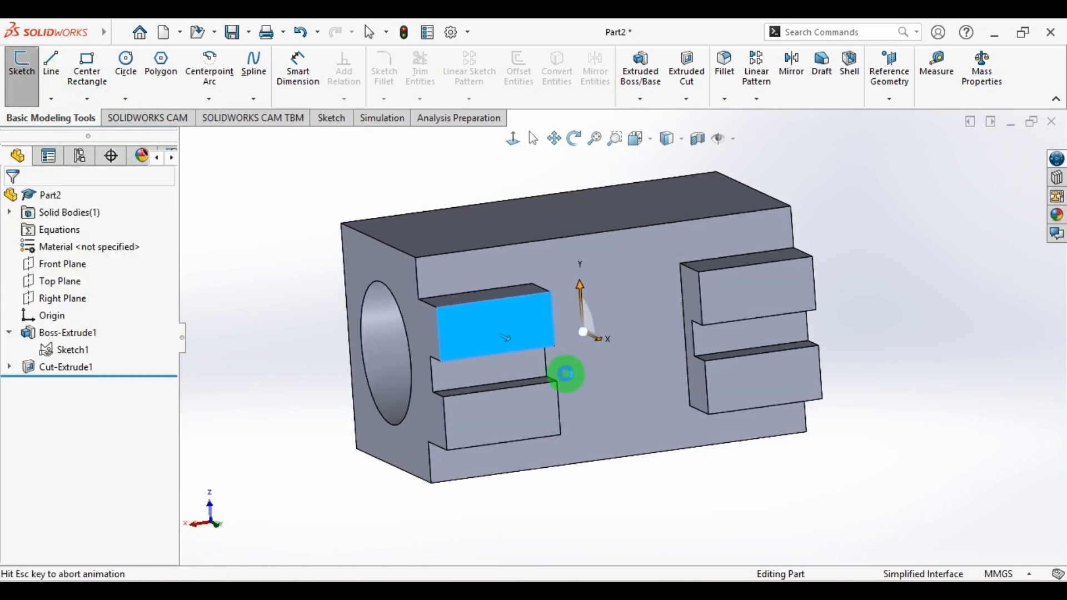
Step: Draw one circle in the middle of each slotted projection, level with the origin, about 11.6 mm and 12.7 mm in diameter
{"action": "left_click", "coordinate": [135, 57]}
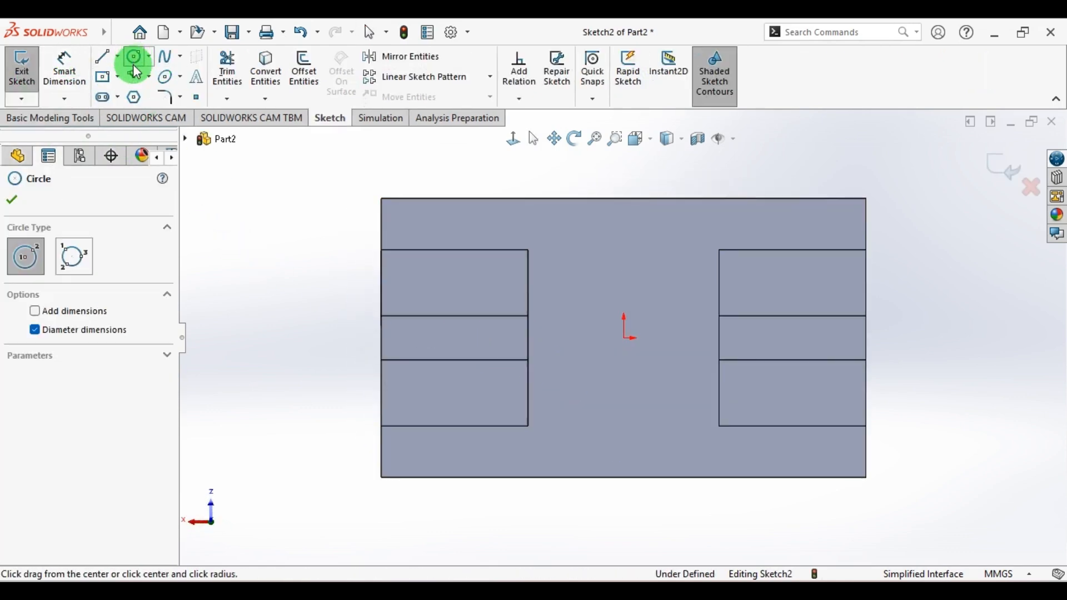
{"action": "left_click", "coordinate": [455, 339]}
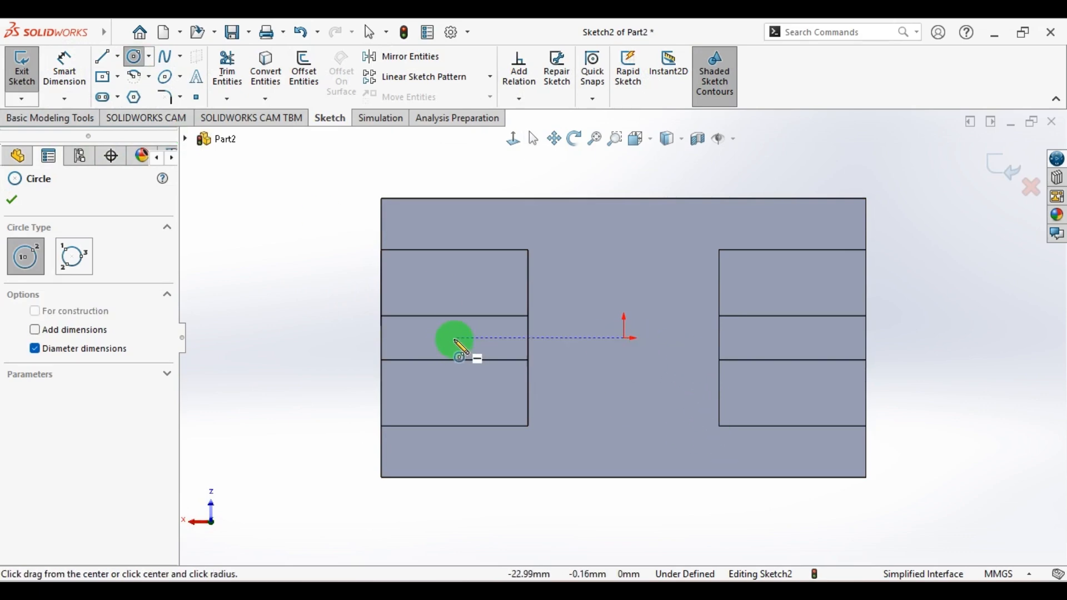
{"action": "left_click", "coordinate": [470, 381]}
{"action": "left_click", "coordinate": [798, 338]}
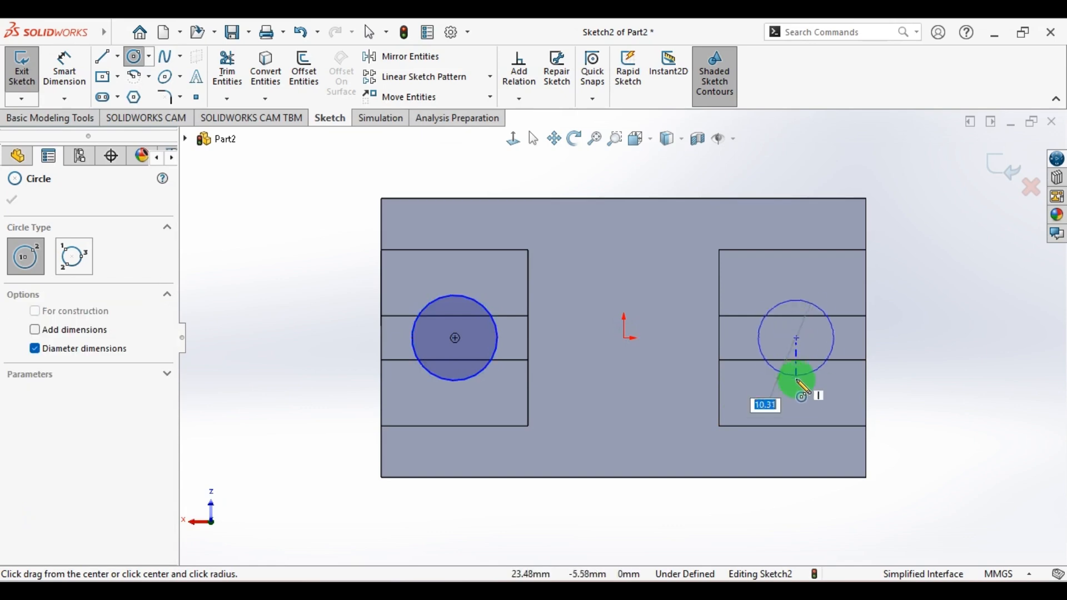
{"action": "left_click", "coordinate": [795, 383]}
Step: Dimension the diameters of both circles at 18 mm
{"action": "left_click", "coordinate": [63, 68]}
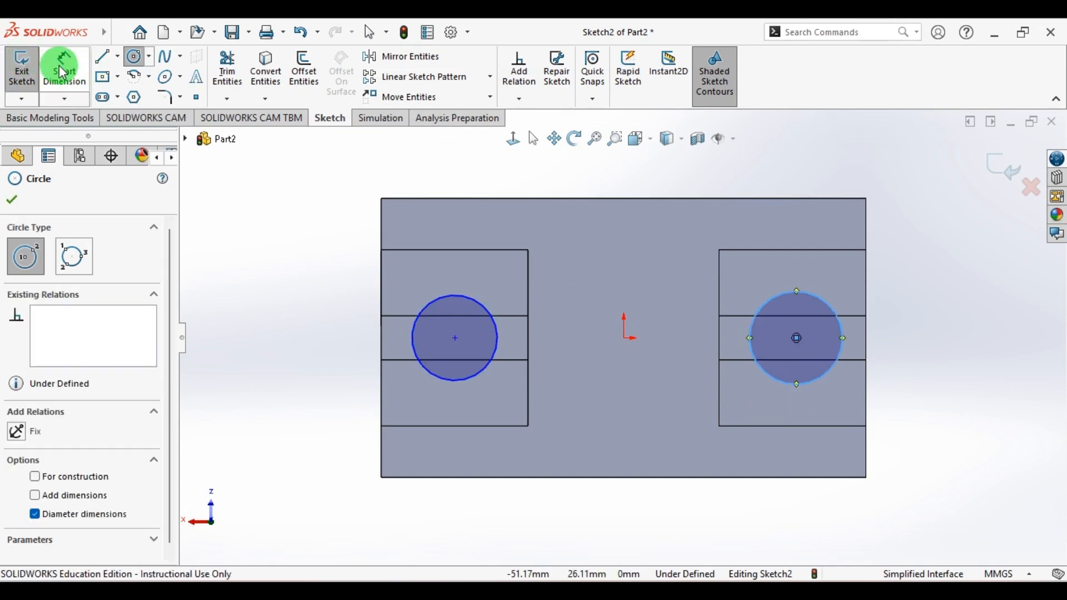
{"action": "left_click", "coordinate": [428, 301]}
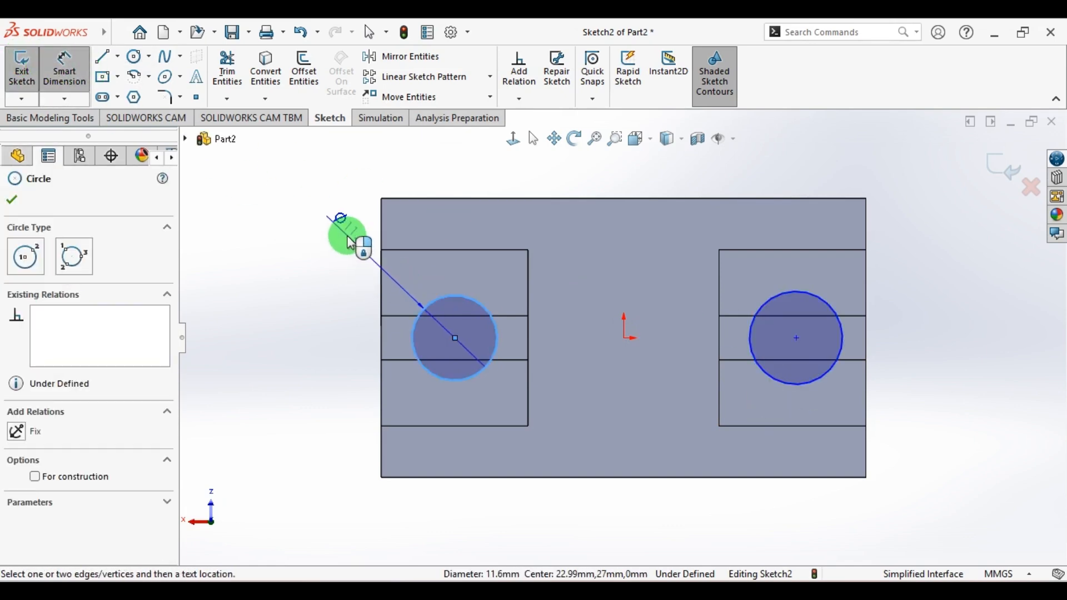
{"action": "left_click", "coordinate": [347, 236]}
{"action": "type", "text": "18"}
{"action": "key", "text": "Return"}
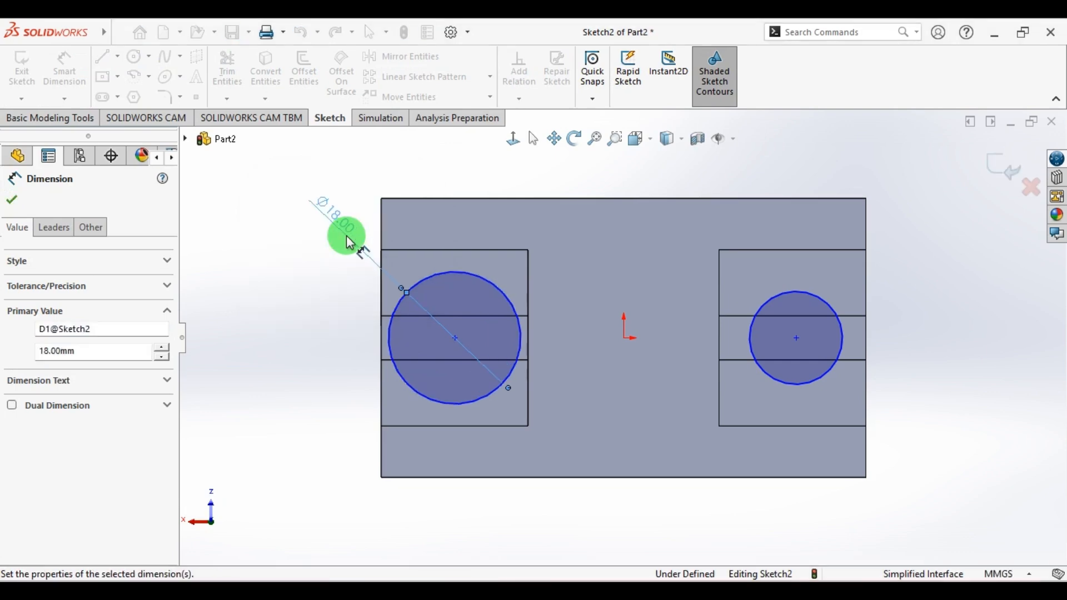
{"action": "left_click", "coordinate": [833, 309]}
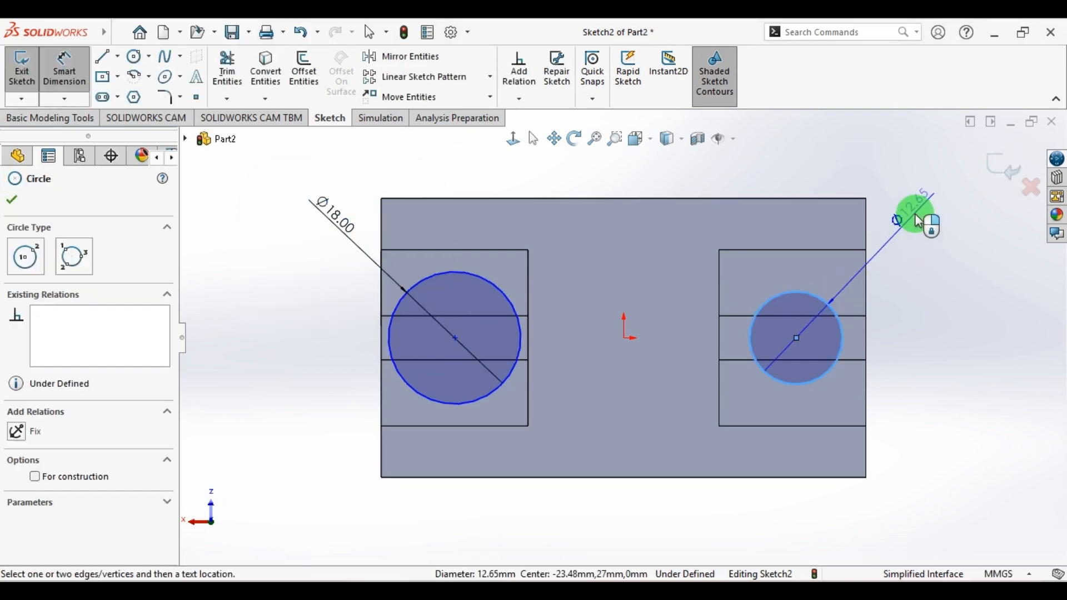
{"action": "left_click", "coordinate": [917, 215]}
{"action": "key", "text": "Return"}
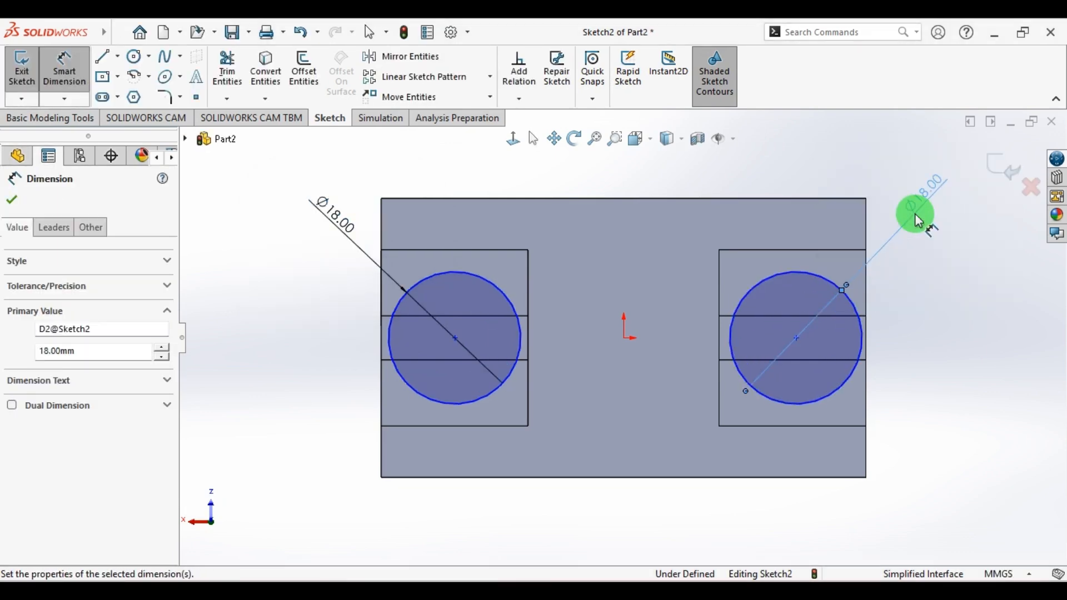
Step: Dimension the left circle's centre 19 mm below the block's top edge
{"action": "scroll", "coordinate": [816, 315], "scroll_direction": "up", "scroll_amount": 2}
{"action": "scroll", "coordinate": [819, 325], "scroll_direction": "down", "scroll_amount": 1}
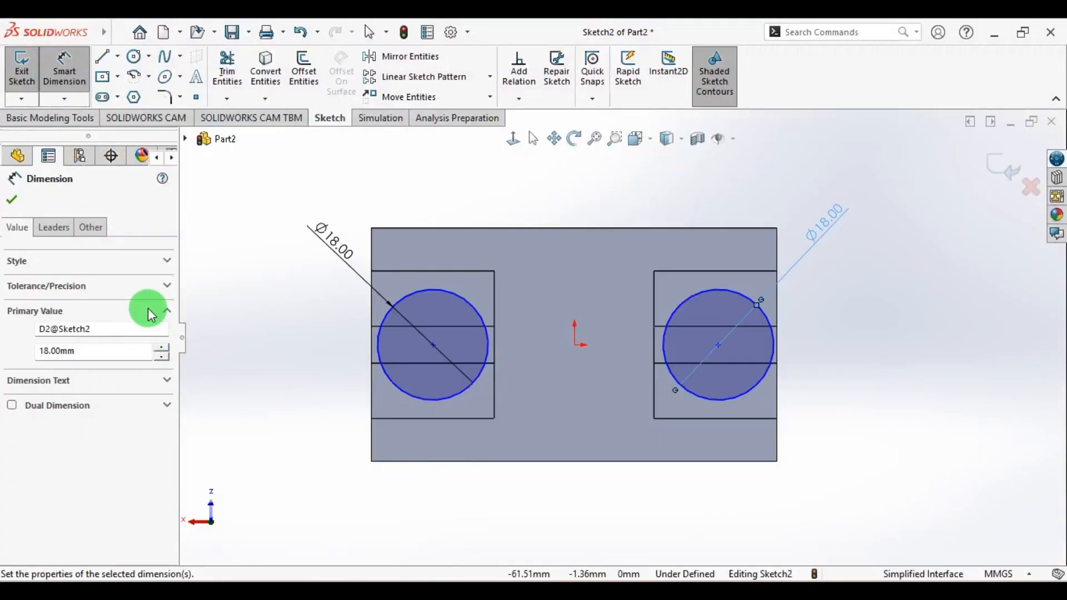
{"action": "left_click", "coordinate": [409, 231]}
{"action": "left_click", "coordinate": [434, 347]}
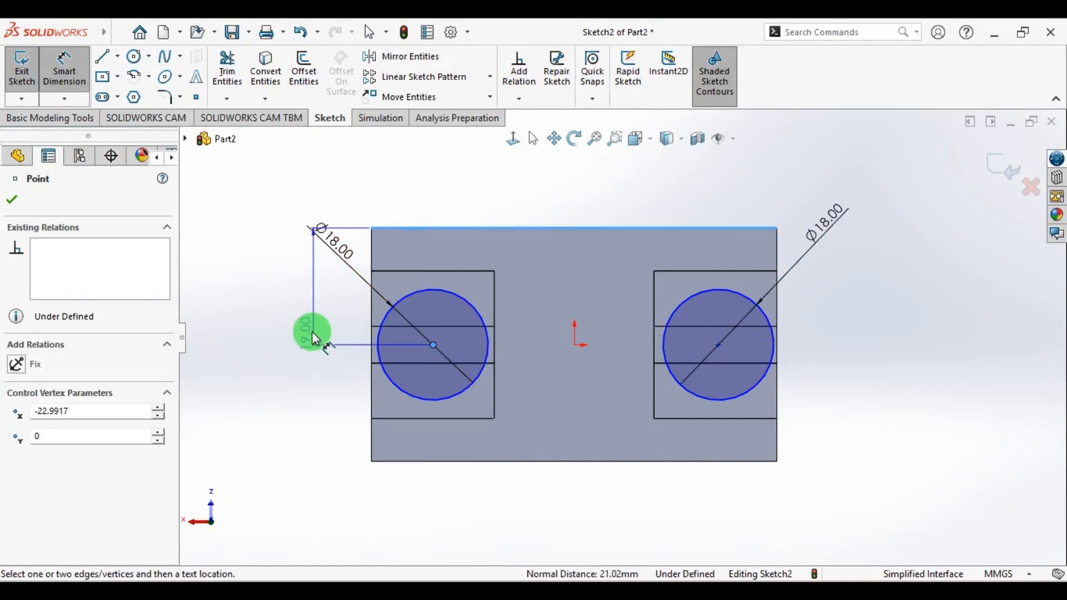
{"action": "left_click", "coordinate": [276, 291]}
{"action": "type", "text": "19"}
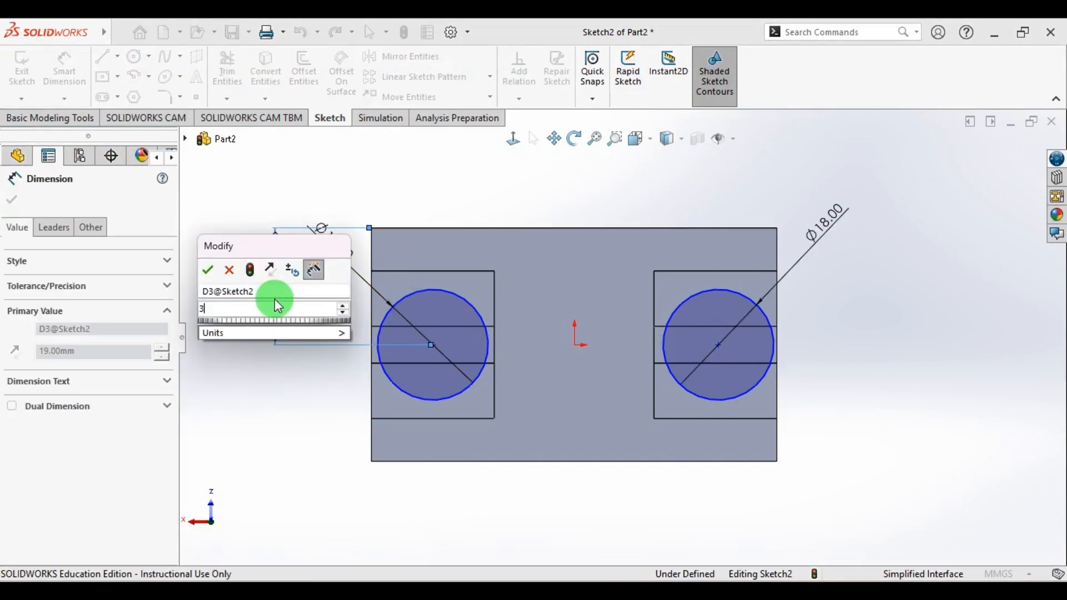
{"action": "key", "text": "Return"}
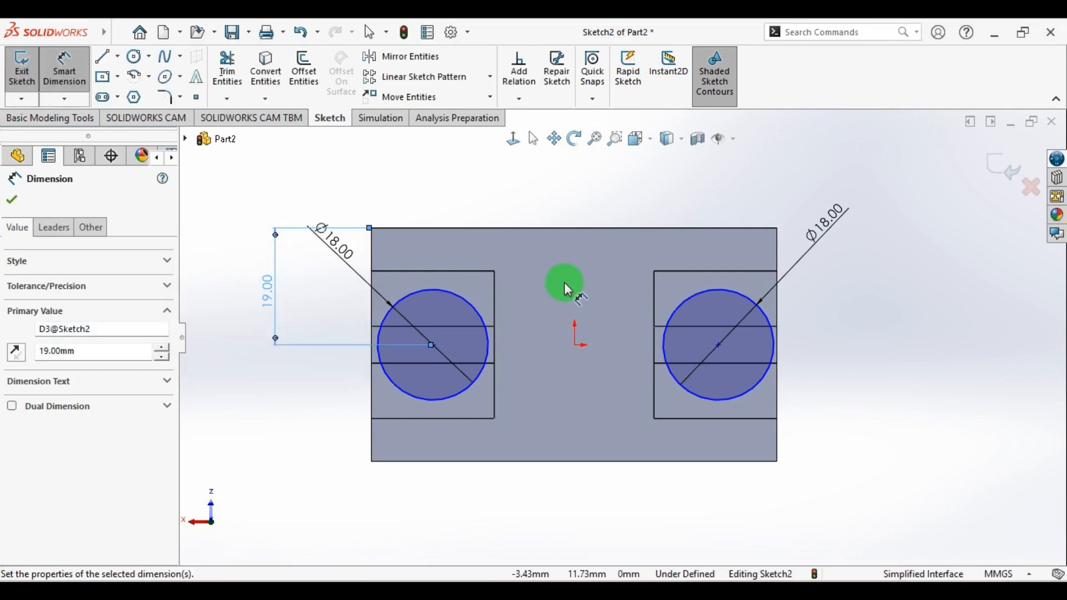
Step: Dimension the right circle's centre 19 mm below the block's top edge
{"action": "left_click", "coordinate": [723, 349]}
{"action": "left_click", "coordinate": [727, 229]}
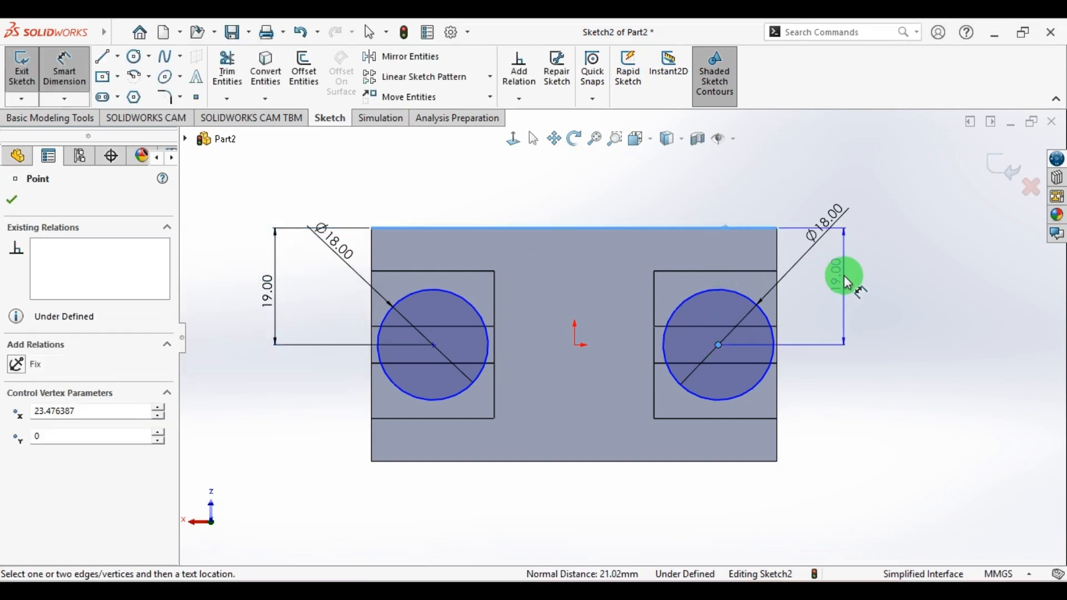
{"action": "left_click", "coordinate": [864, 285]}
{"action": "type", "text": "19"}
{"action": "key", "text": "Return"}
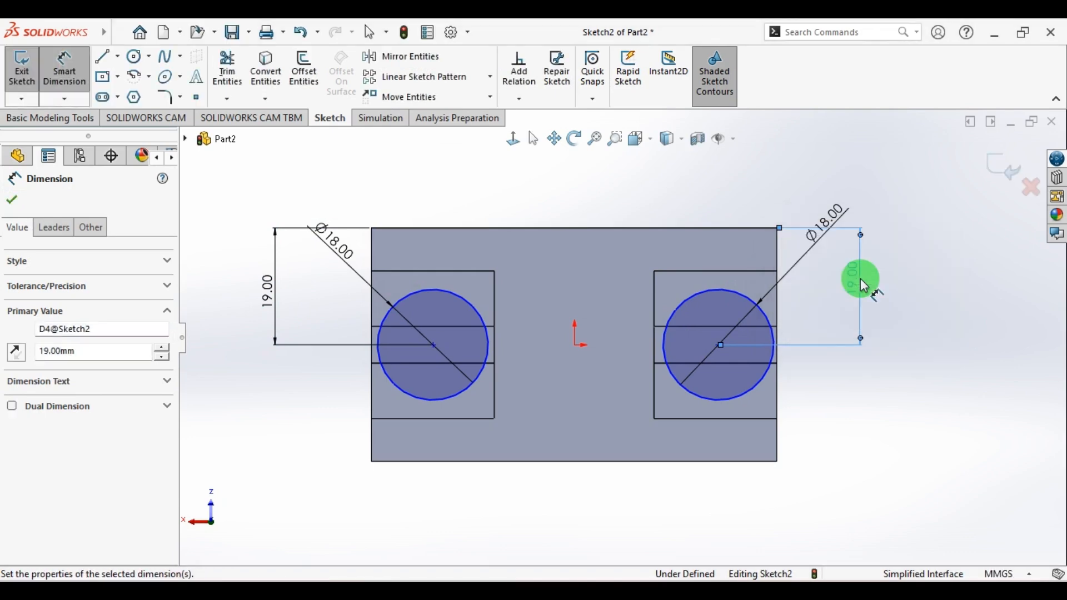
{"action": "left_click", "coordinate": [943, 278]}
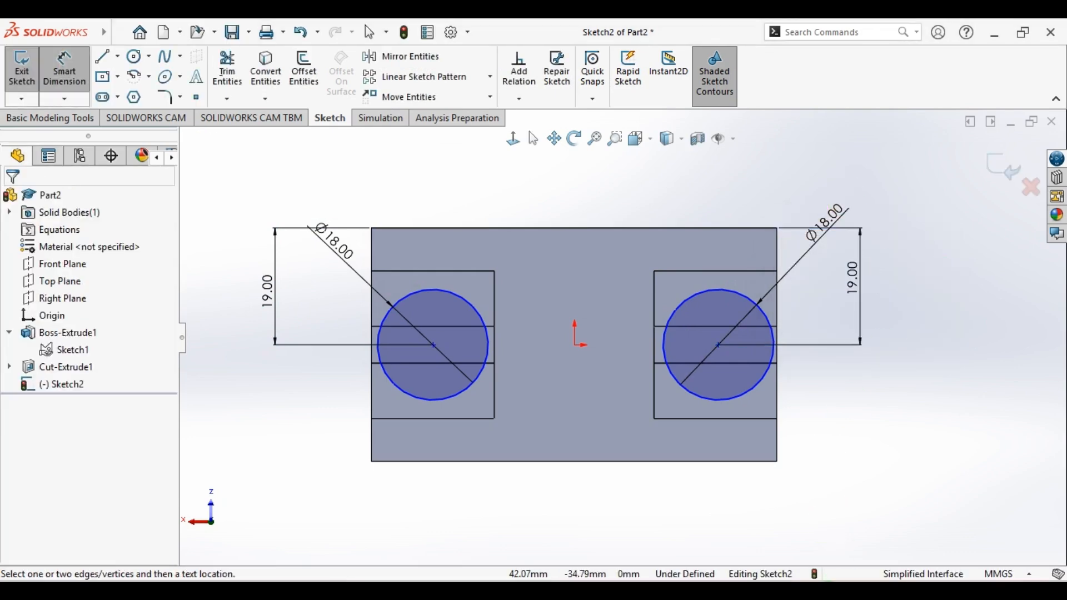
Step: Check the projection width in the reference drawing and dimension the left circle's centre 10 mm from that projection's inner edge
{"action": "left_click", "coordinate": [819, 594]}
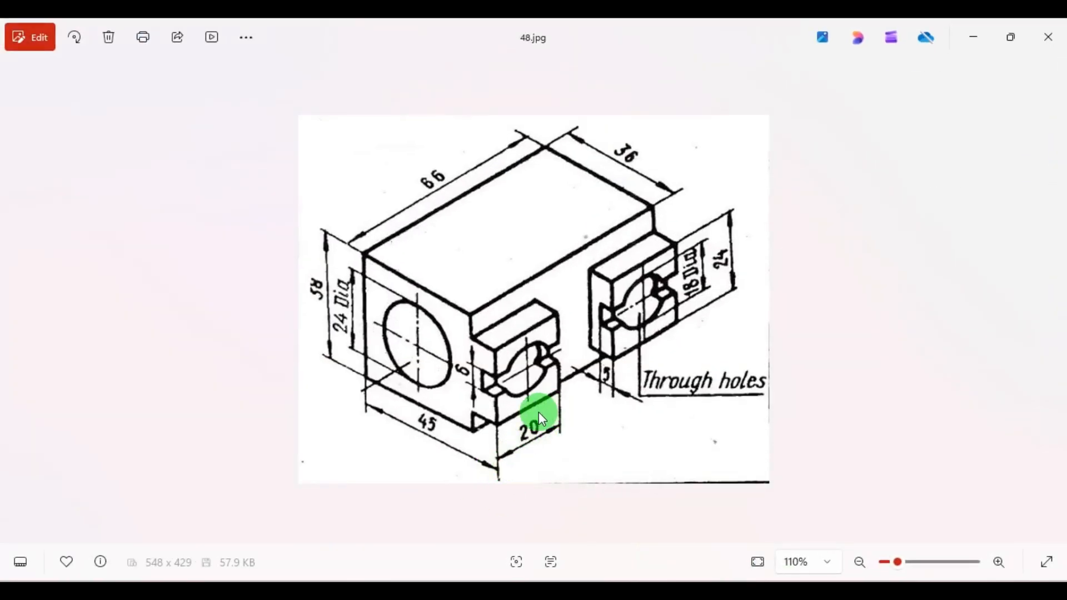
{"action": "left_click", "coordinate": [819, 594]}
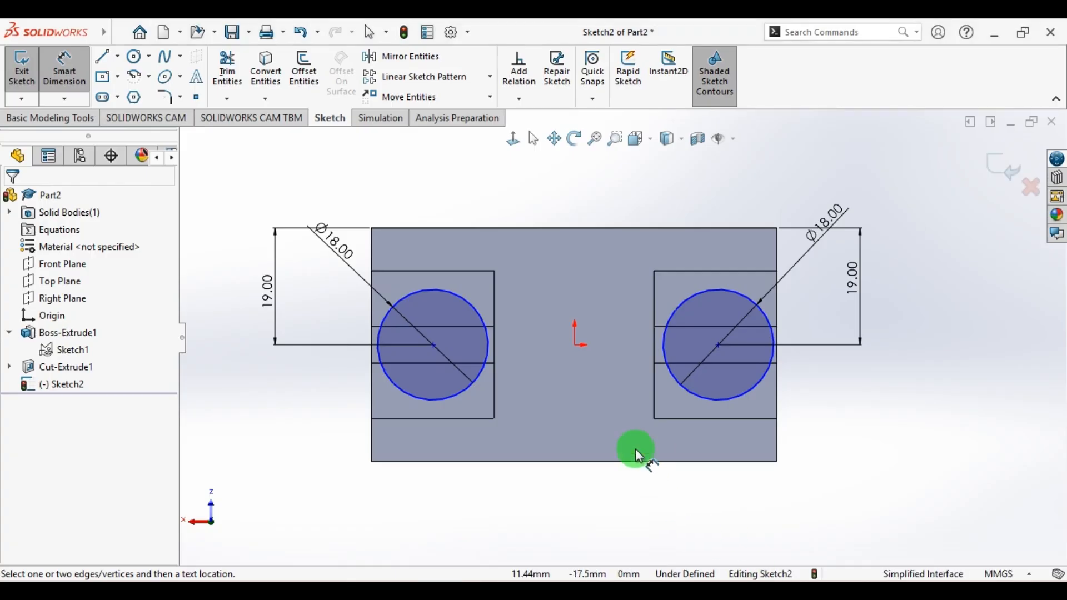
{"action": "left_click", "coordinate": [494, 384]}
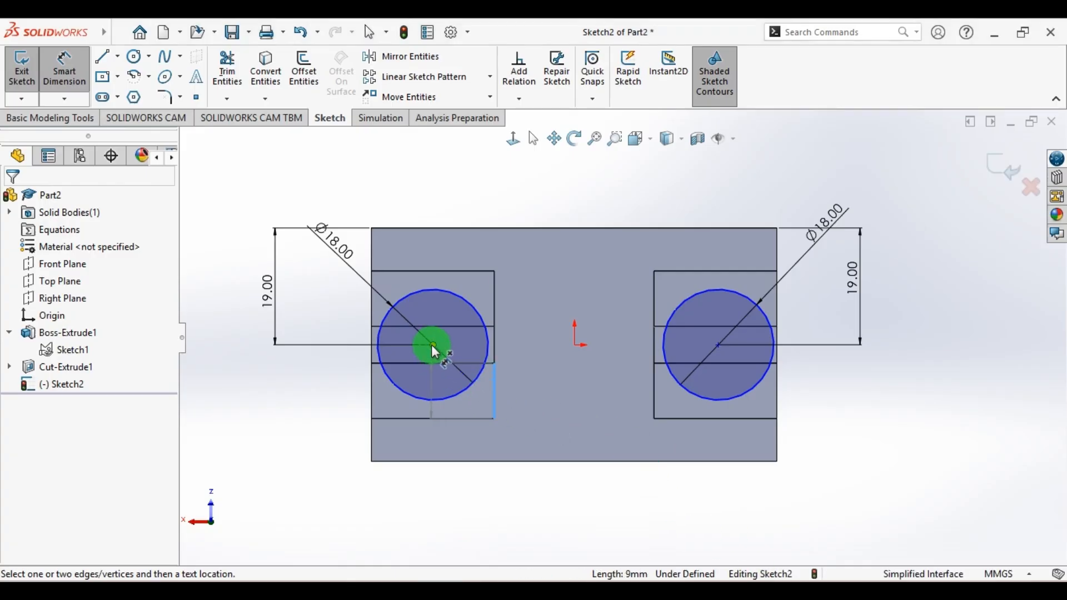
{"action": "left_click", "coordinate": [434, 347]}
{"action": "left_click", "coordinate": [467, 505]}
{"action": "type", "text": "1"}
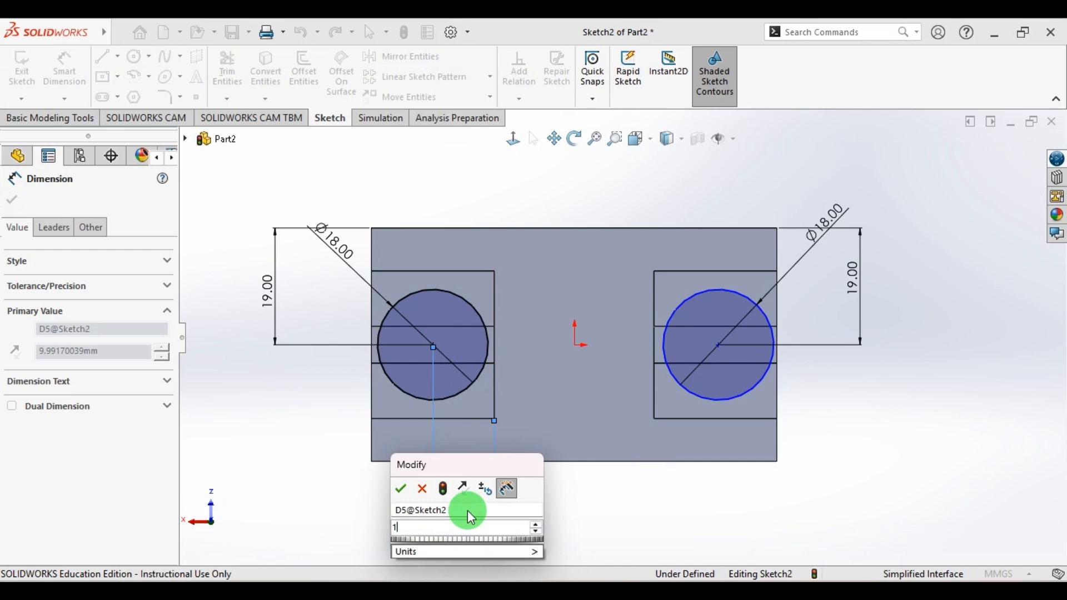
{"action": "type", "text": "0"}
{"action": "key", "text": "Return"}
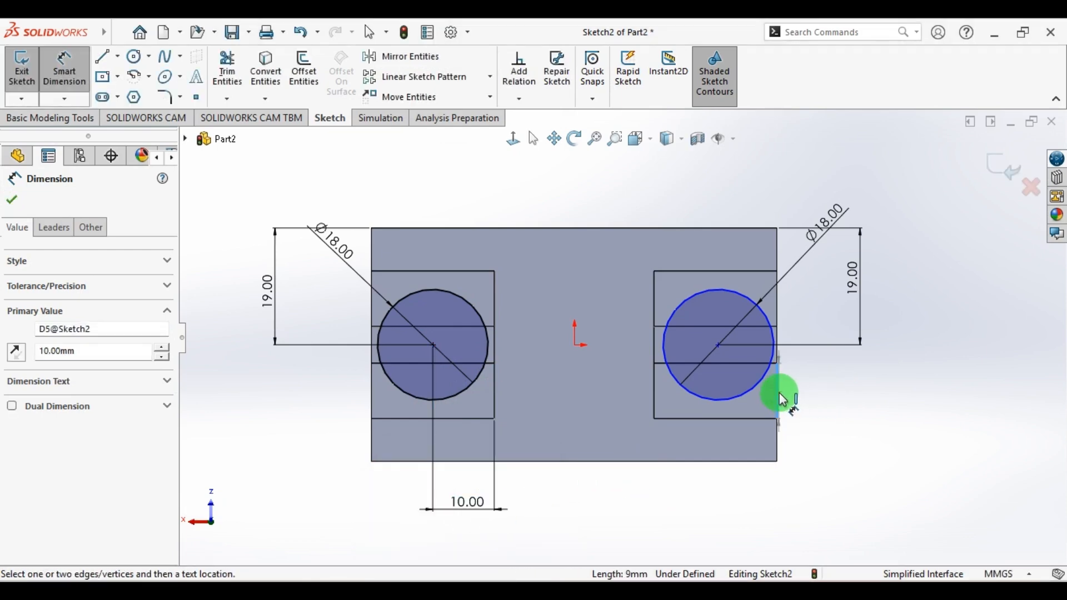
Step: Dimension the right circle's centre 10 mm from the outer edge of its lug and finish the sketch
{"action": "left_click", "coordinate": [727, 350]}
{"action": "left_click", "coordinate": [719, 347]}
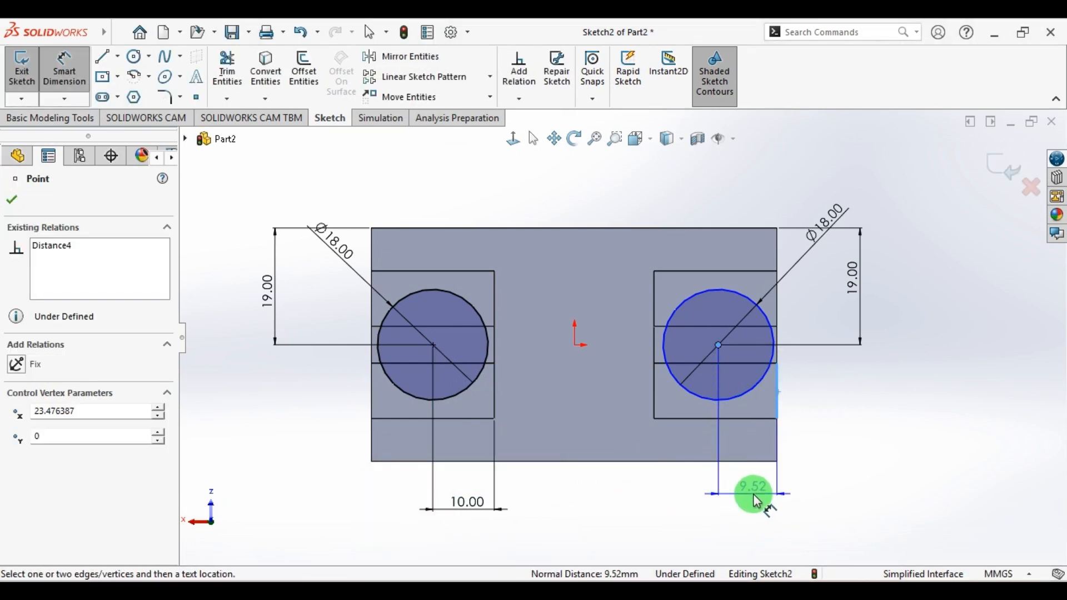
{"action": "left_click", "coordinate": [747, 508]}
{"action": "type", "text": "10"}
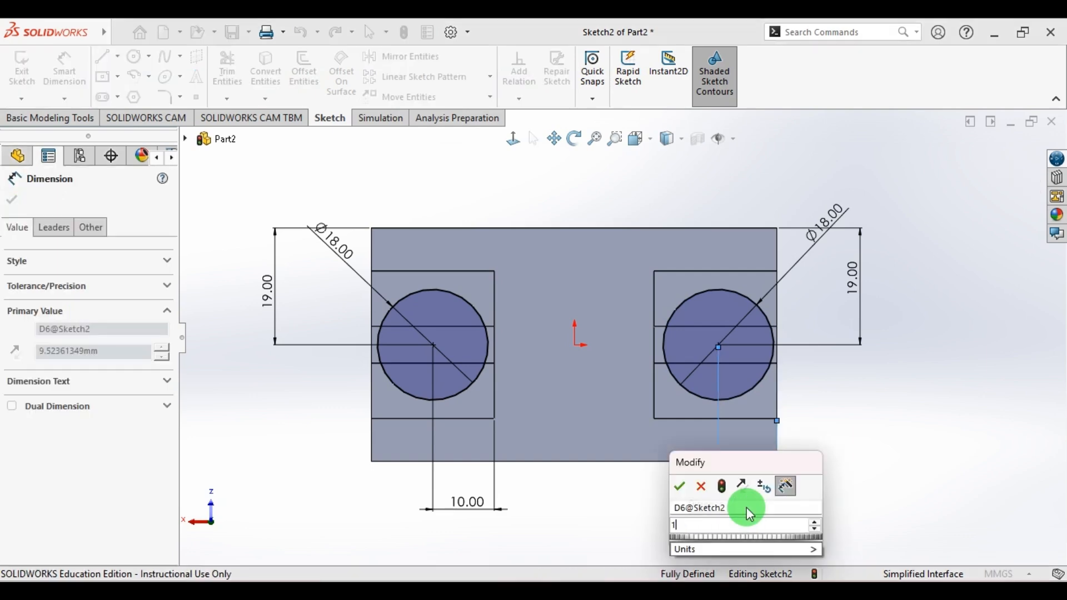
{"action": "key", "text": "Return"}
{"action": "left_click", "coordinate": [851, 424]}
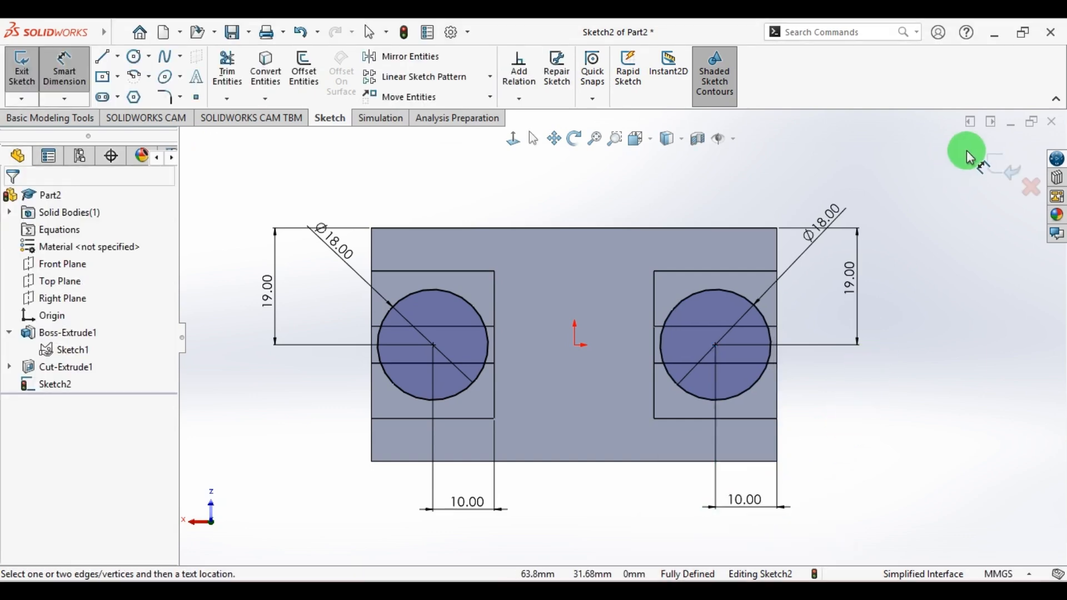
{"action": "left_click", "coordinate": [998, 164]}
Step: Extrude-cut the sketch of both circles through the lugs using the Up To Next end condition, with the cut direction reversed
{"action": "mouse_move", "coordinate": [823, 225]}
{"action": "middle_mouse_down", "text": "shift"}
{"action": "mouse_move", "coordinate": [842, 242]}
{"action": "mouse_move", "coordinate": [811, 251]}
{"action": "mouse_move", "coordinate": [808, 239]}
{"action": "mouse_move", "coordinate": [887, 322]}
{"action": "mouse_move", "coordinate": [852, 310]}
{"action": "mouse_move", "coordinate": [878, 289]}
{"action": "middle_mouse_up", "text": "shift"}
{"action": "left_click", "coordinate": [877, 290]}
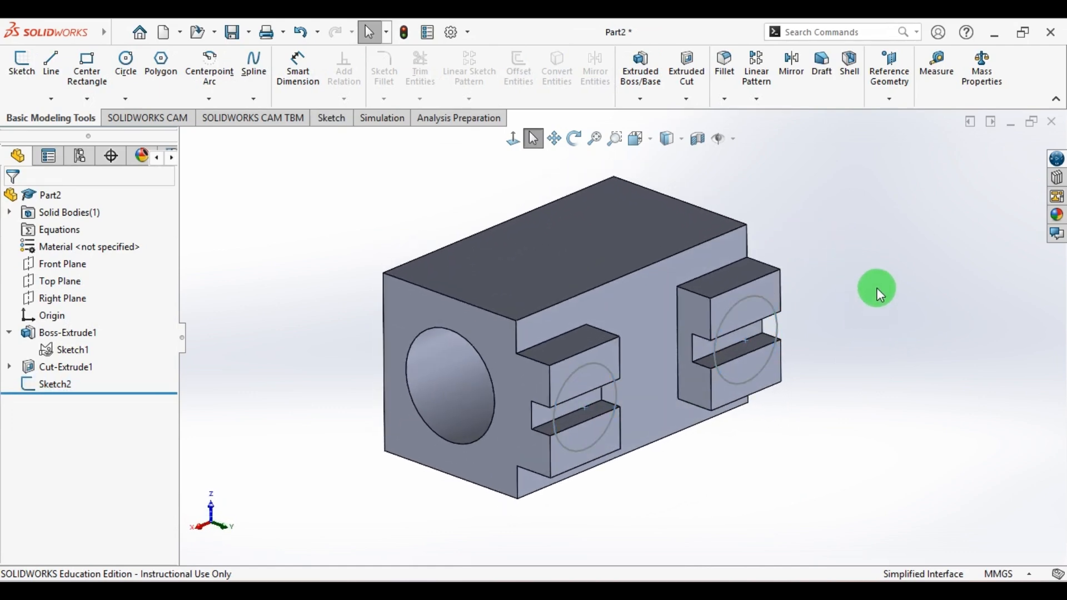
{"action": "left_click", "coordinate": [689, 77]}
{"action": "key", "text": "Escape"}
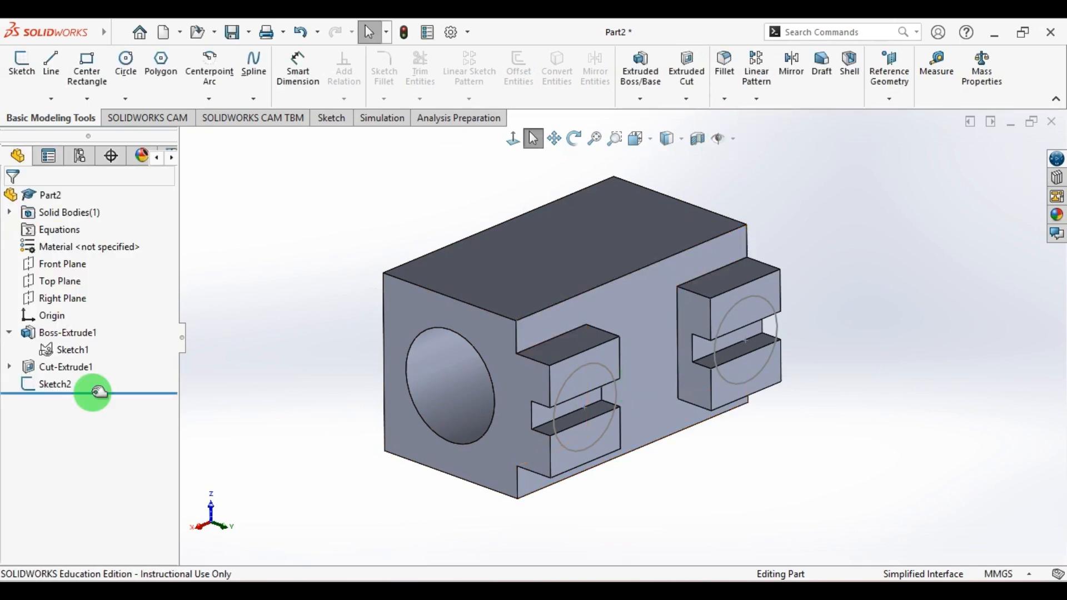
{"action": "left_click", "coordinate": [57, 385]}
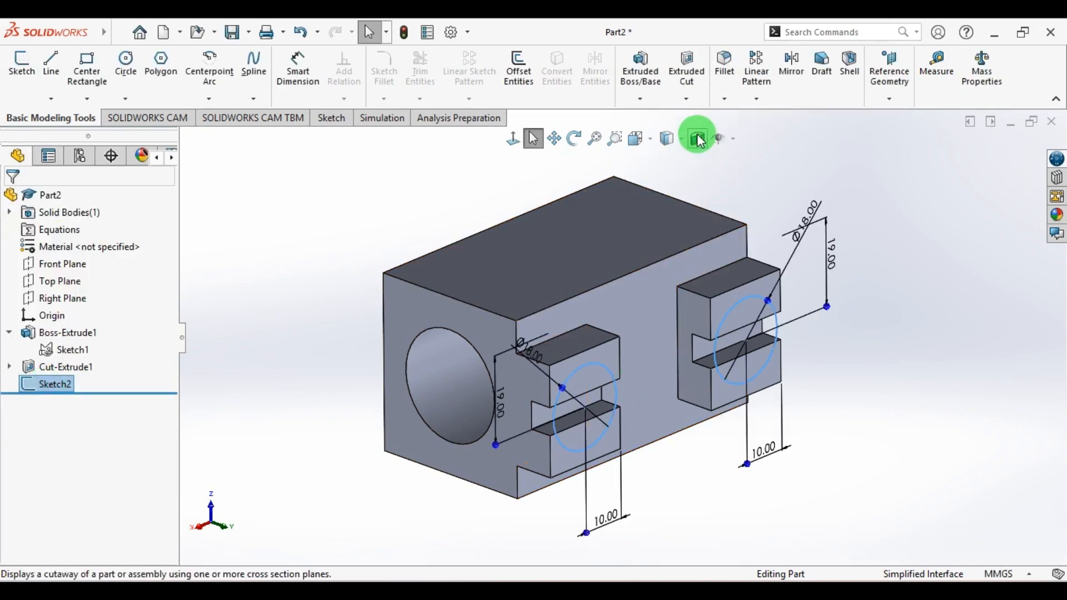
{"action": "left_click", "coordinate": [691, 74]}
{"action": "middle_click_drag", "start_coordinate": [991, 362], "coordinate": [905, 350]}
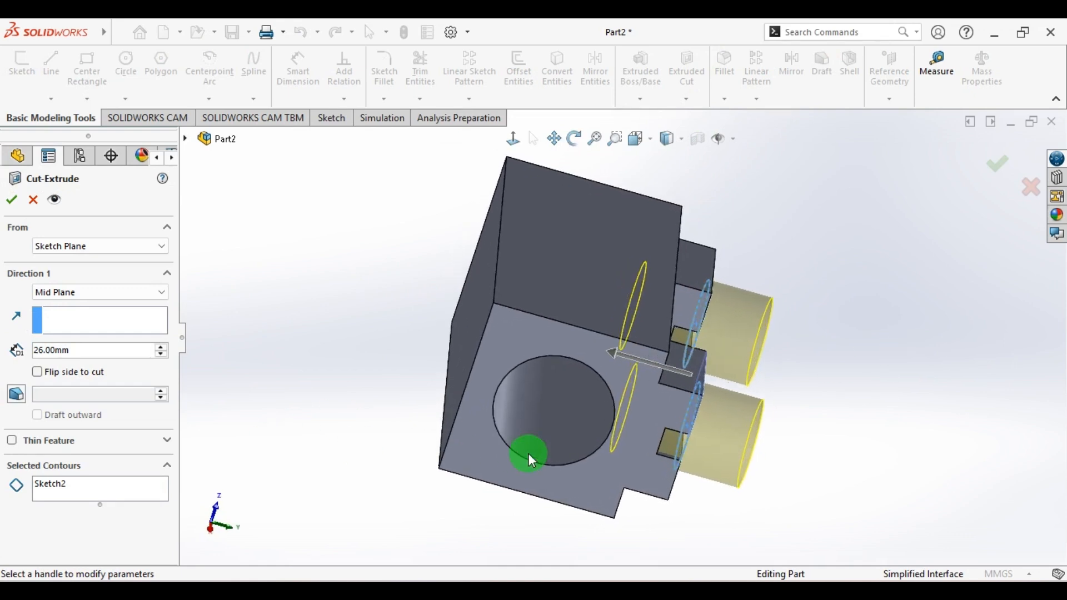
{"action": "left_click", "coordinate": [616, 352]}
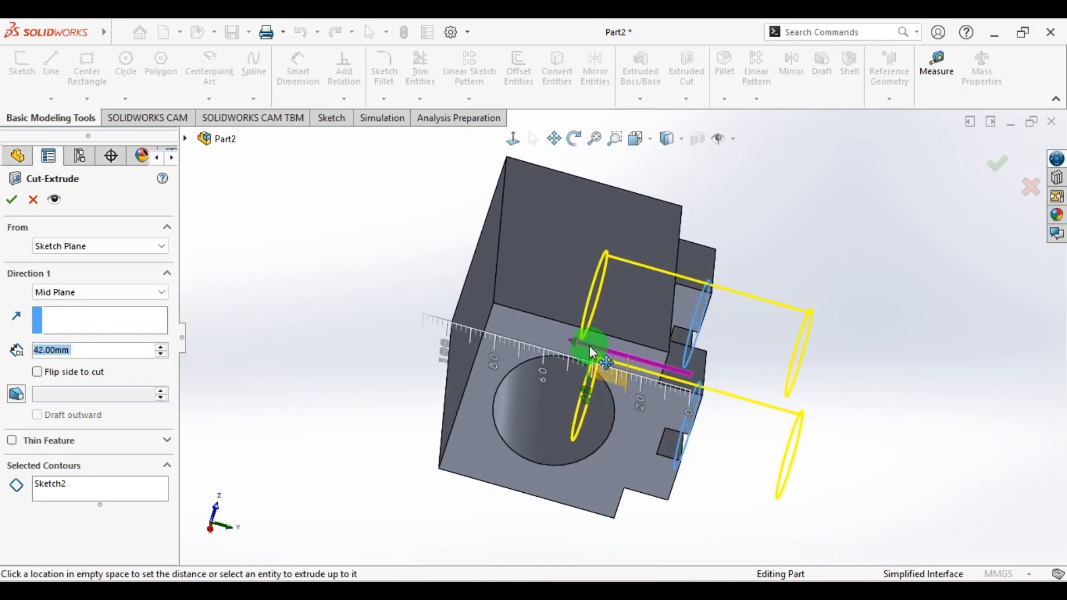
{"action": "left_click", "coordinate": [294, 383]}
{"action": "left_click", "coordinate": [115, 291]}
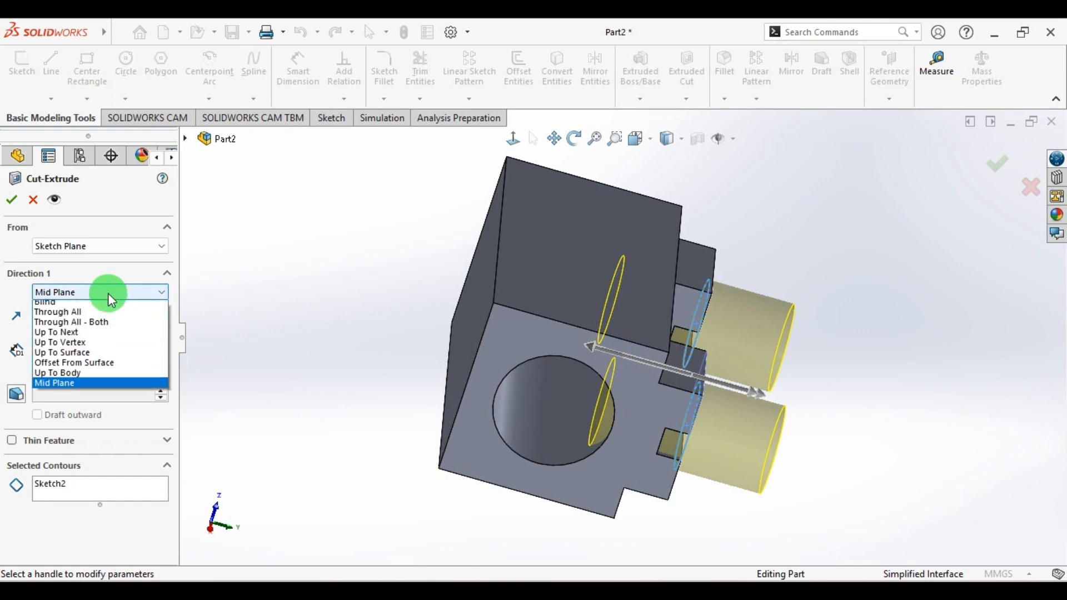
{"action": "left_click", "coordinate": [85, 337]}
{"action": "middle_click_drag", "start_coordinate": [823, 470], "coordinate": [818, 417]}
{"action": "left_click", "coordinate": [16, 293]}
{"action": "left_click", "coordinate": [13, 200]}
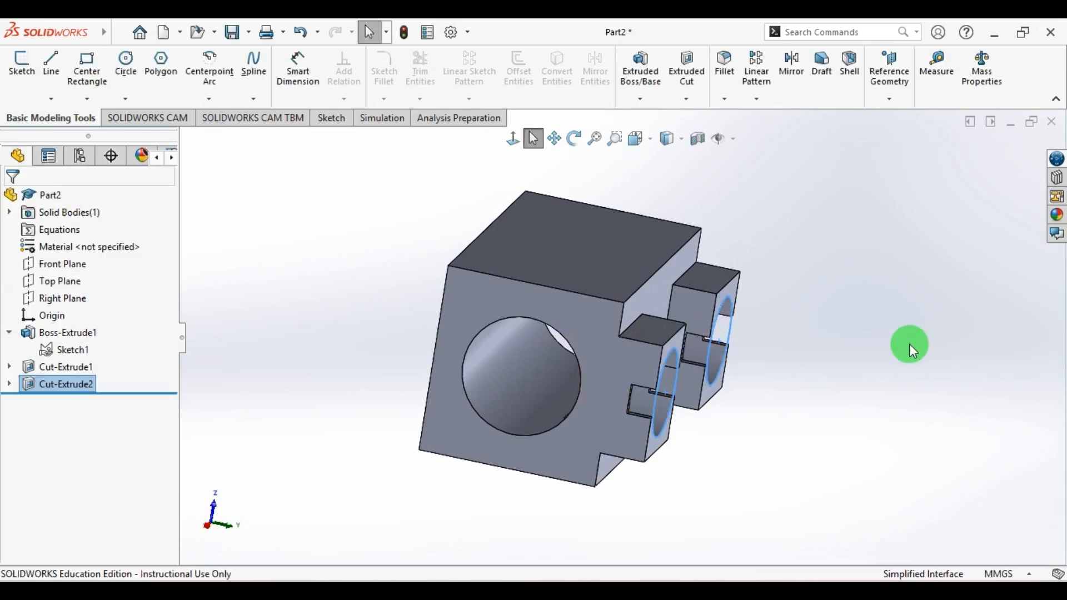
Step: Inspect the holes in both lugs from different angles and set the part to the isometric view
{"action": "middle_click_drag", "start_coordinate": [908, 346], "coordinate": [608, 269]}
{"action": "left_click", "coordinate": [640, 148]}
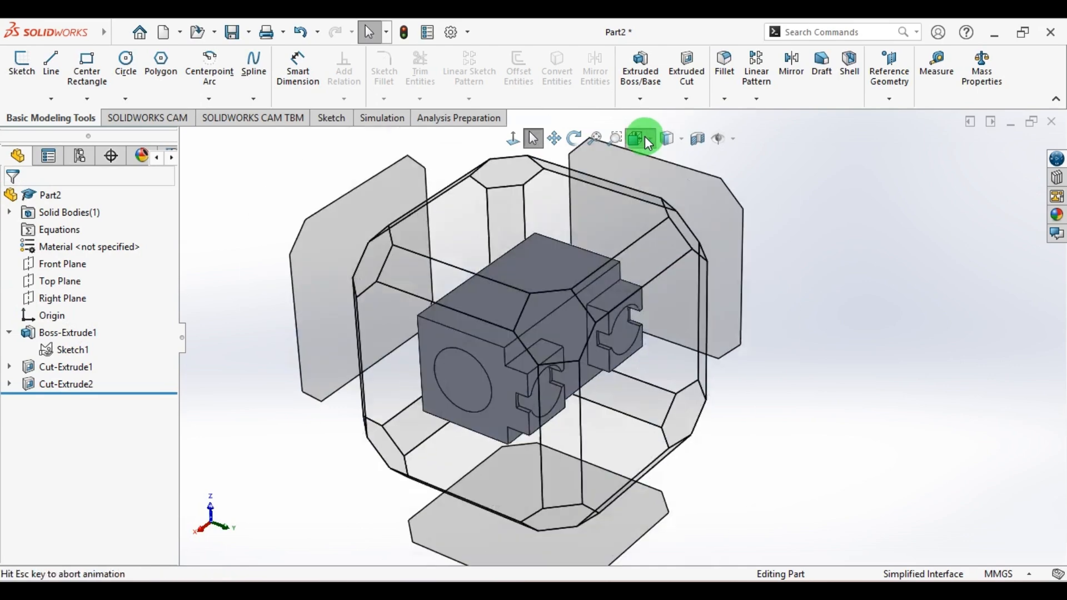
{"action": "left_click", "coordinate": [729, 186]}
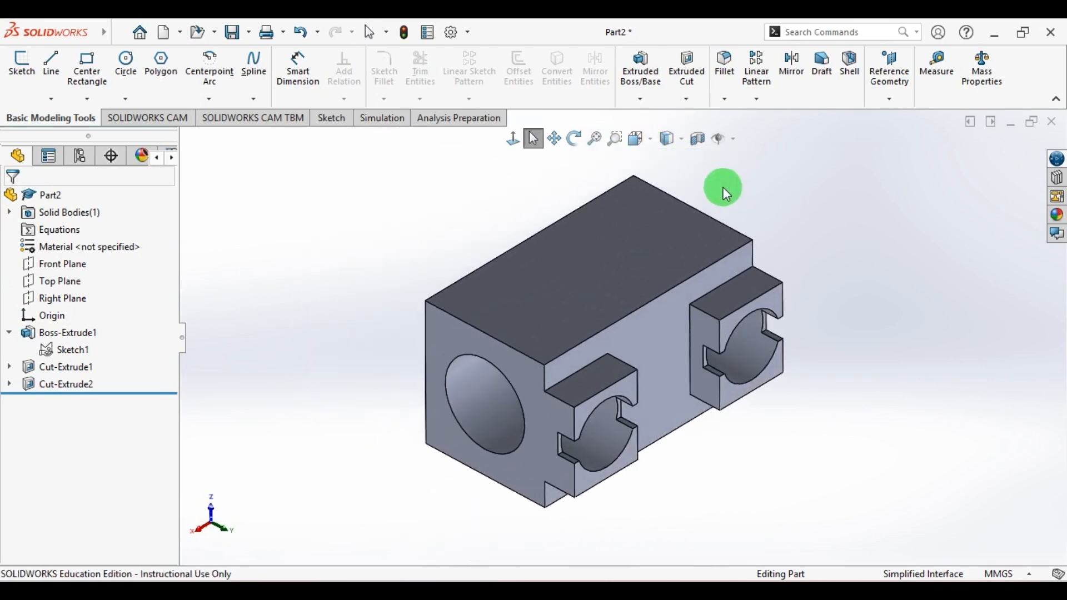
{"action": "scroll", "coordinate": [604, 383], "scroll_direction": "up", "scroll_amount": 3}
{"action": "scroll", "coordinate": [746, 358], "scroll_direction": "down", "scroll_amount": 2}
{"action": "scroll", "coordinate": [746, 358], "scroll_direction": "up", "scroll_amount": 3}
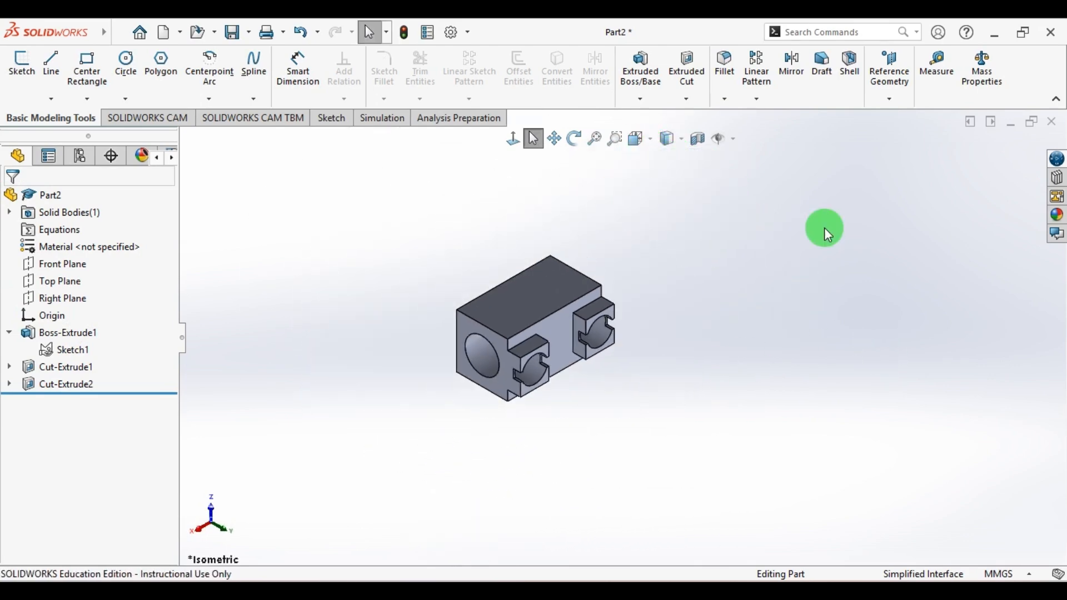
{"action": "scroll", "coordinate": [689, 341], "scroll_direction": "down", "scroll_amount": 3}
Step: Place the reference drawing 48.jpg in a smaller window beside the part and compare it with the isometric model
{"action": "key", "text": "alt+Tab"}
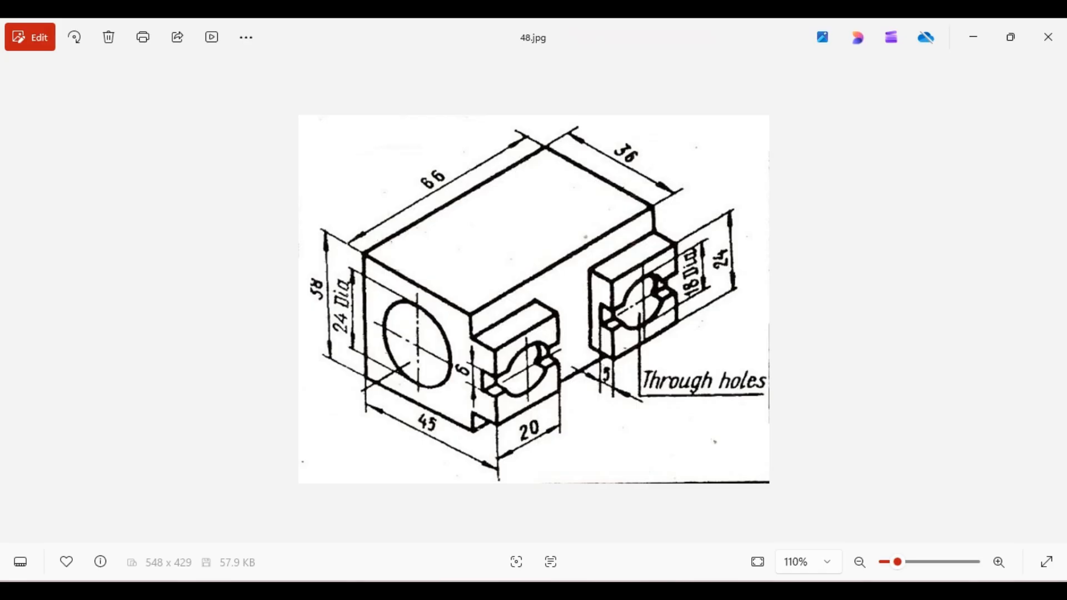
{"action": "left_click", "coordinate": [1022, 38]}
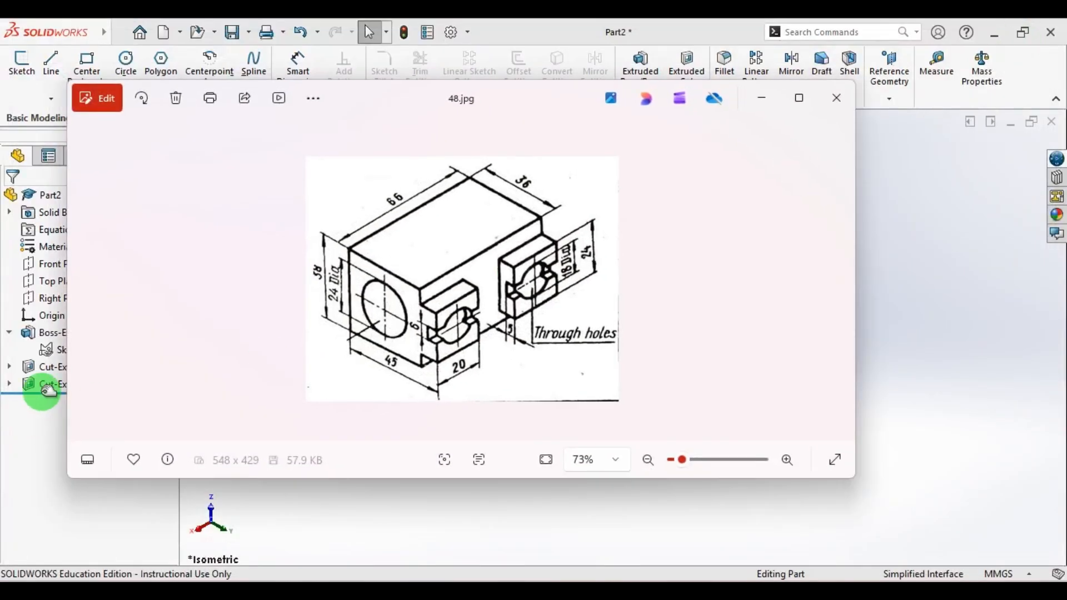
{"action": "left_click_drag", "start_coordinate": [64, 352], "coordinate": [708, 351]}
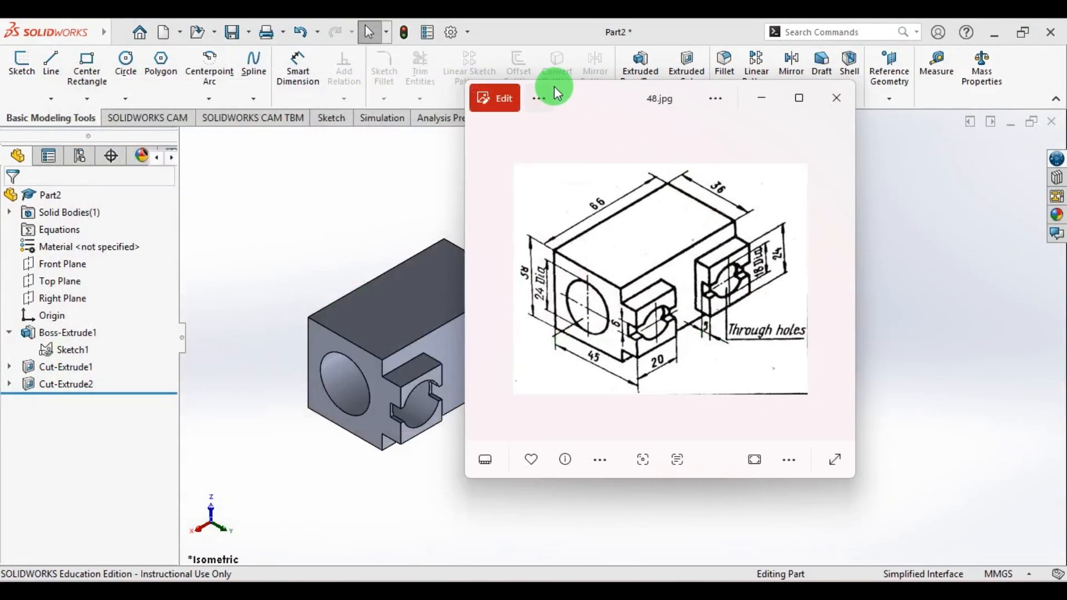
{"action": "left_click_drag", "start_coordinate": [601, 99], "coordinate": [738, 159]}
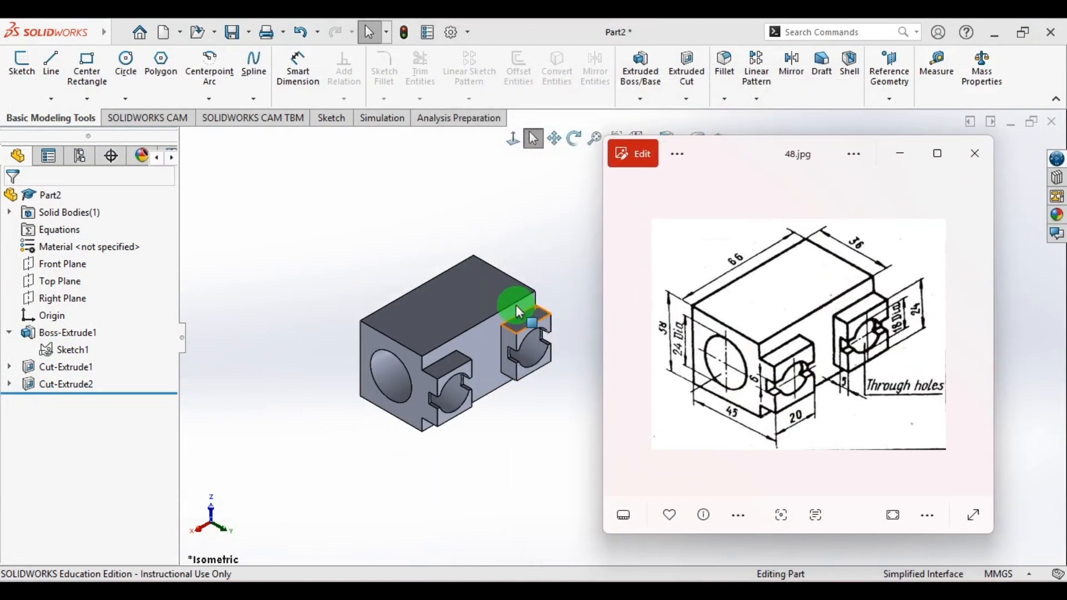
{"action": "left_click", "coordinate": [519, 309]}
{"action": "scroll", "coordinate": [519, 309], "scroll_direction": "down", "scroll_amount": 1}
{"action": "scroll", "coordinate": [469, 349], "scroll_direction": "up", "scroll_amount": 3}
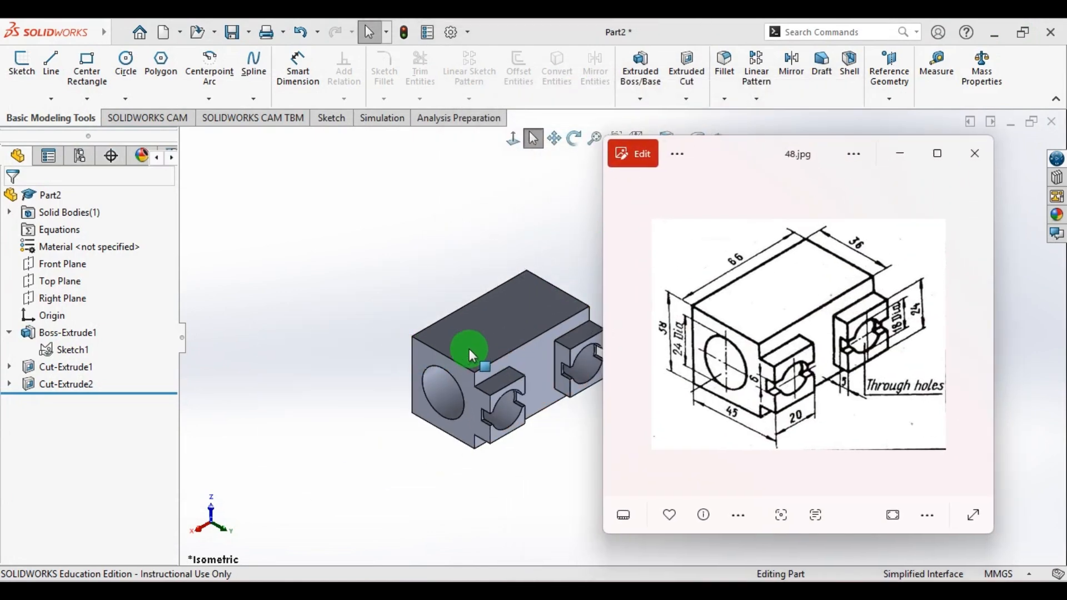